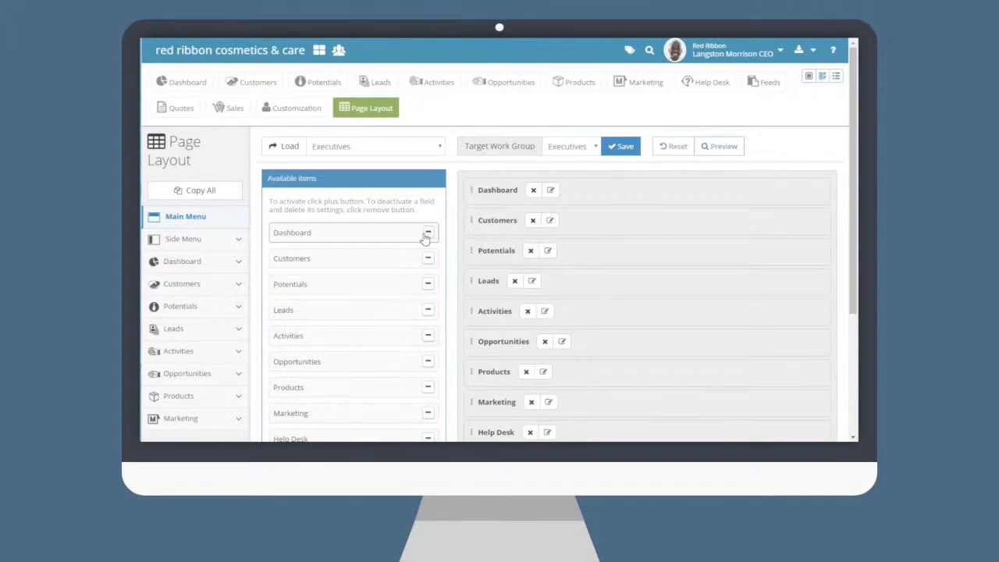
Check the work group choices for loading a layout and for the target work group, keeping Executives for both.
mouse_move(483, 197)
mouse_down()
mouse_move(484, 215)
mouse_move(489, 196)
mouse_move(478, 185)
mouse_up()
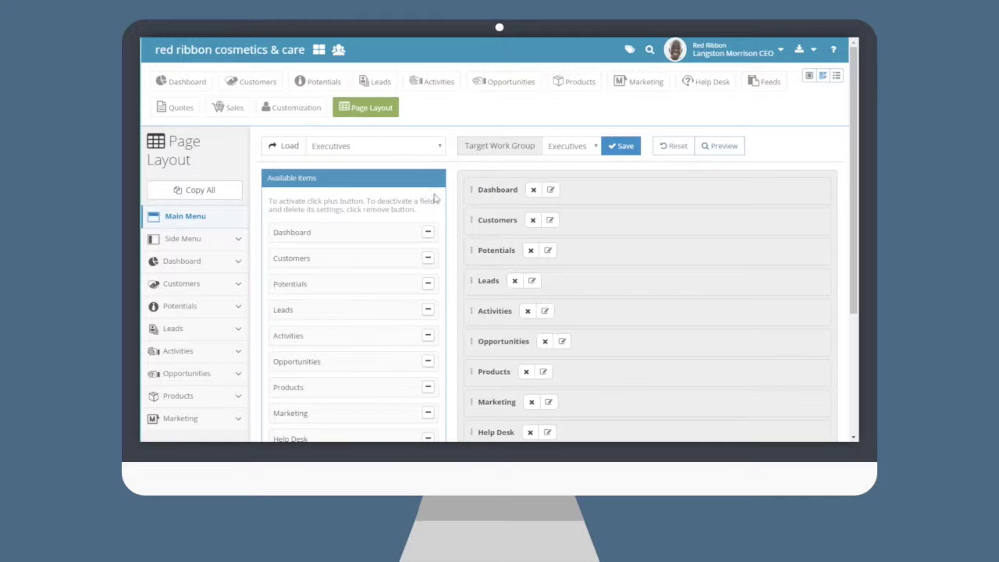
click(332, 148)
click(428, 149)
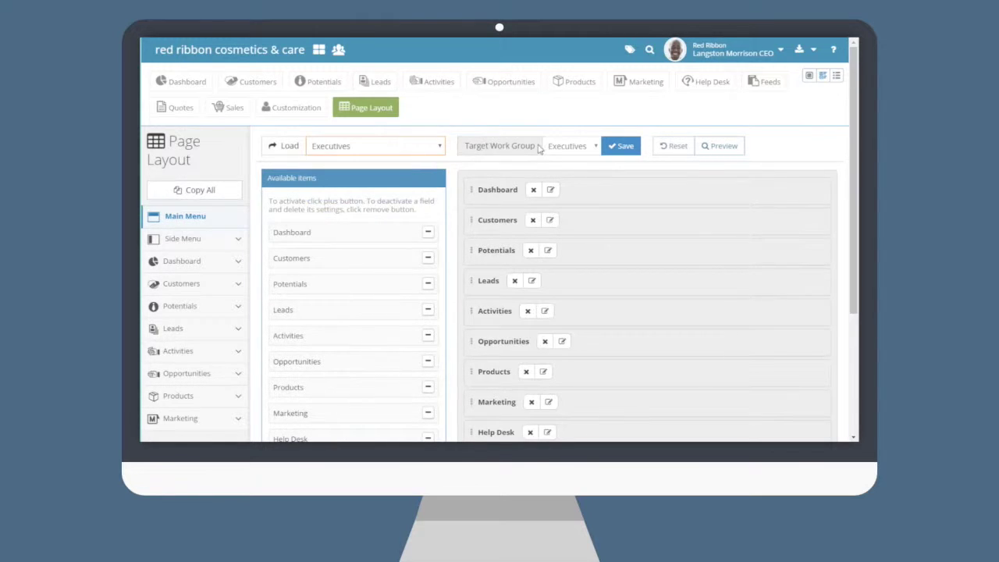
click(562, 151)
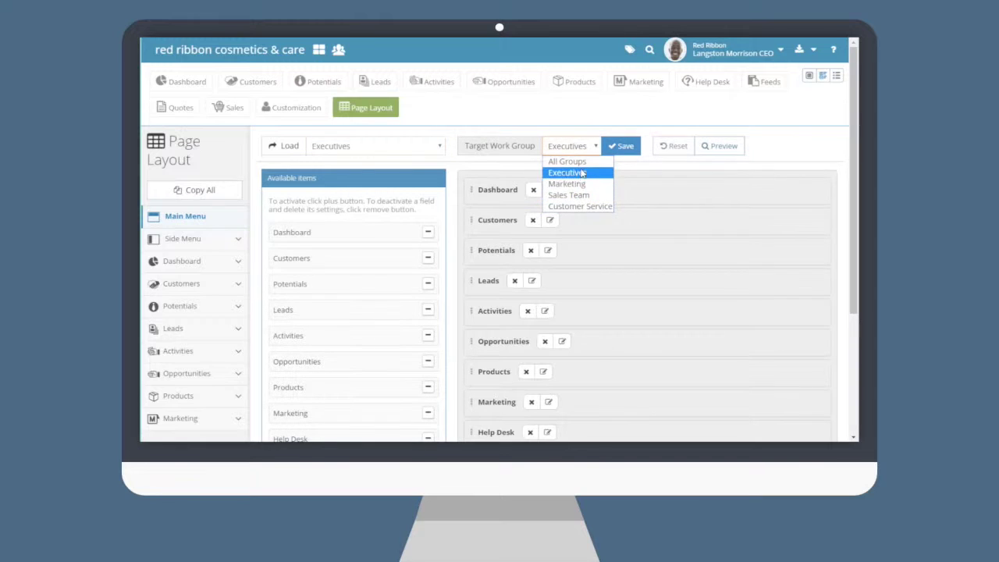
click(582, 138)
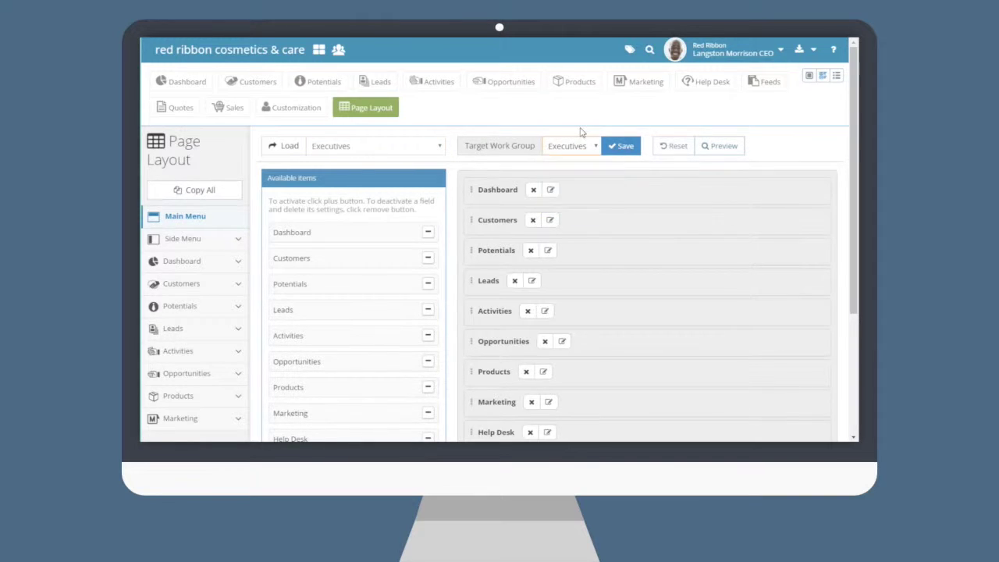
Preview the current main menu, close the preview, and look through the available items and the active layout.
click(725, 149)
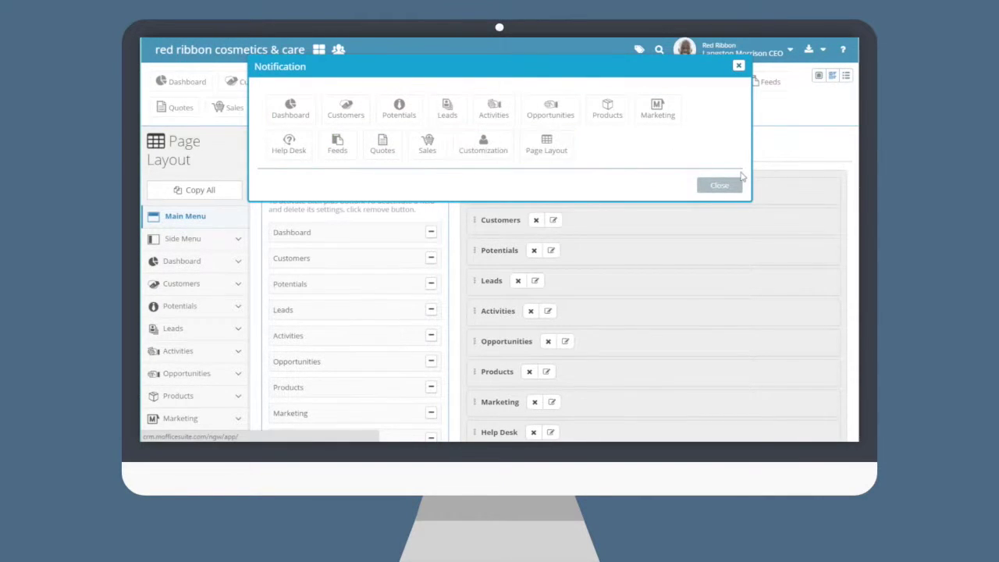
click(730, 186)
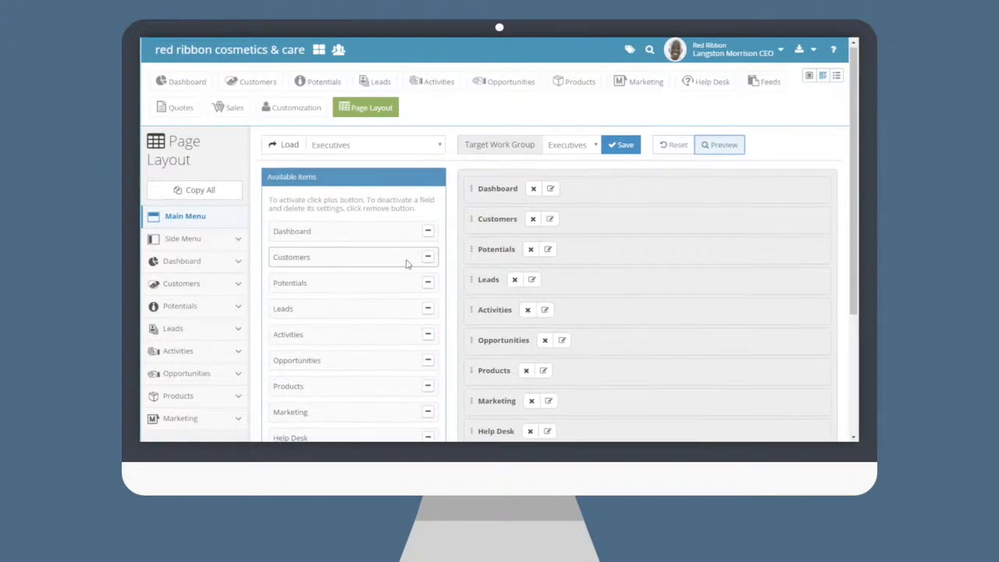
scroll(408, 263, down, 3)
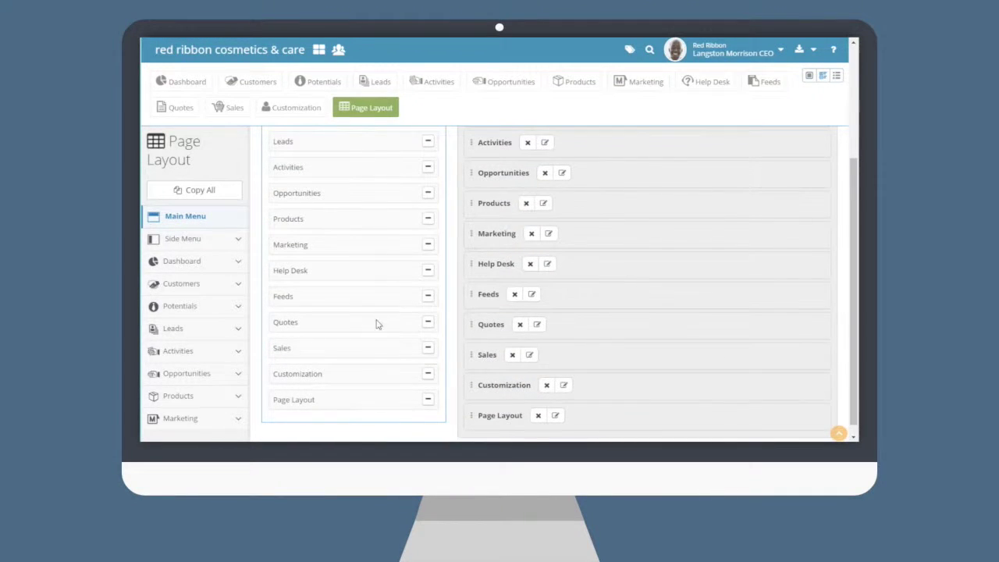
scroll(384, 210, up, 1)
scroll(384, 210, up, 2)
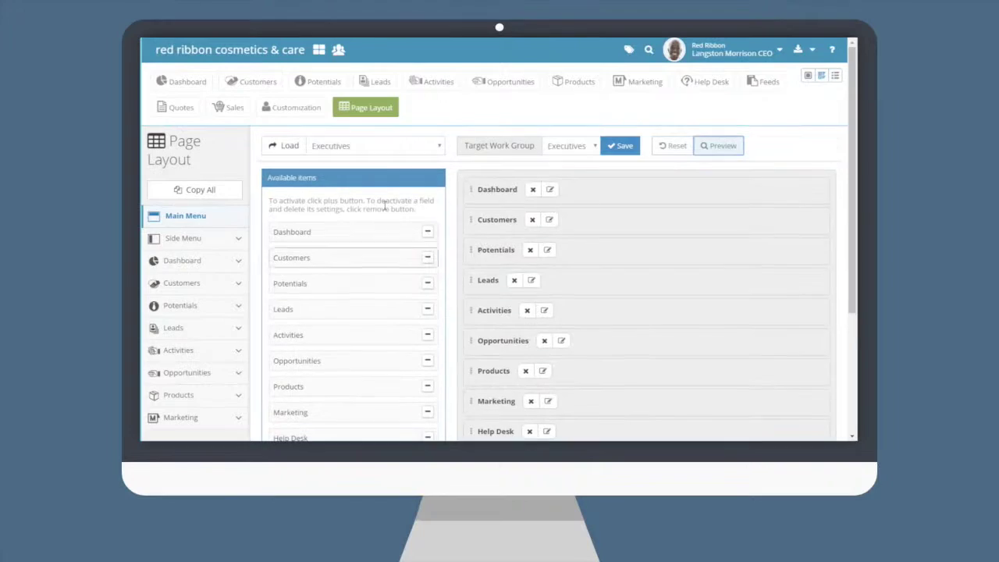
scroll(603, 207, down, 1)
scroll(603, 206, down, 2)
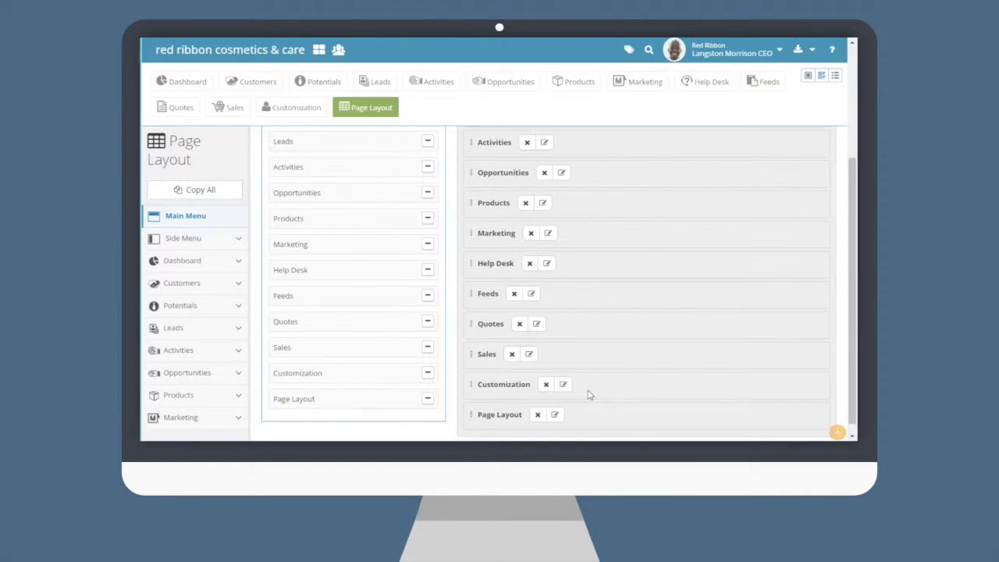
scroll(587, 322, up, 3)
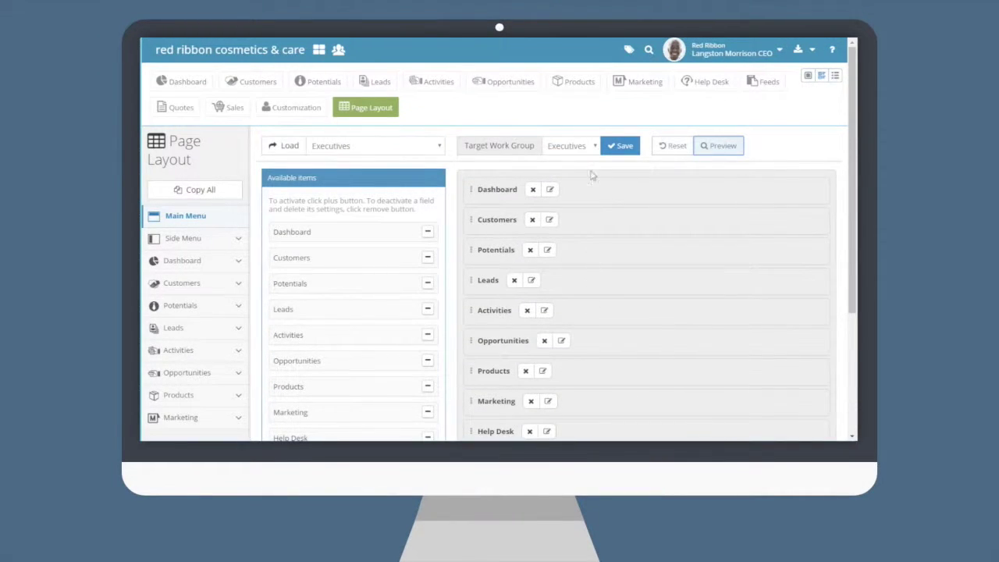
Remove Dashboard from the main menu layout and move Activities above Leads.
click(428, 232)
drag(511, 280, 501, 240)
scroll(484, 332, down, 1)
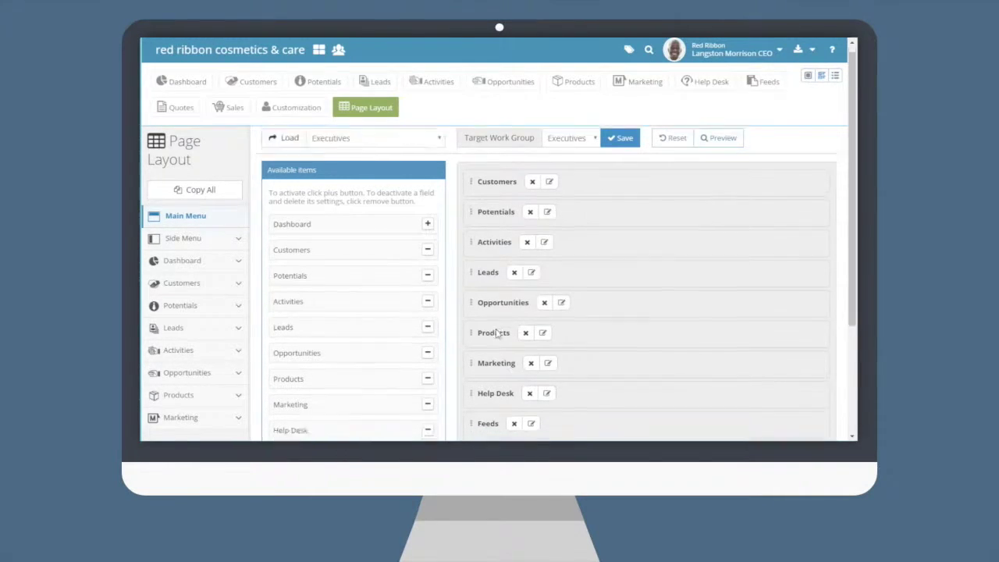
Remove Products, Marketing, Help Desk and Sales from the main menu layout.
click(428, 355)
click(427, 330)
click(428, 381)
scroll(429, 394, down, 1)
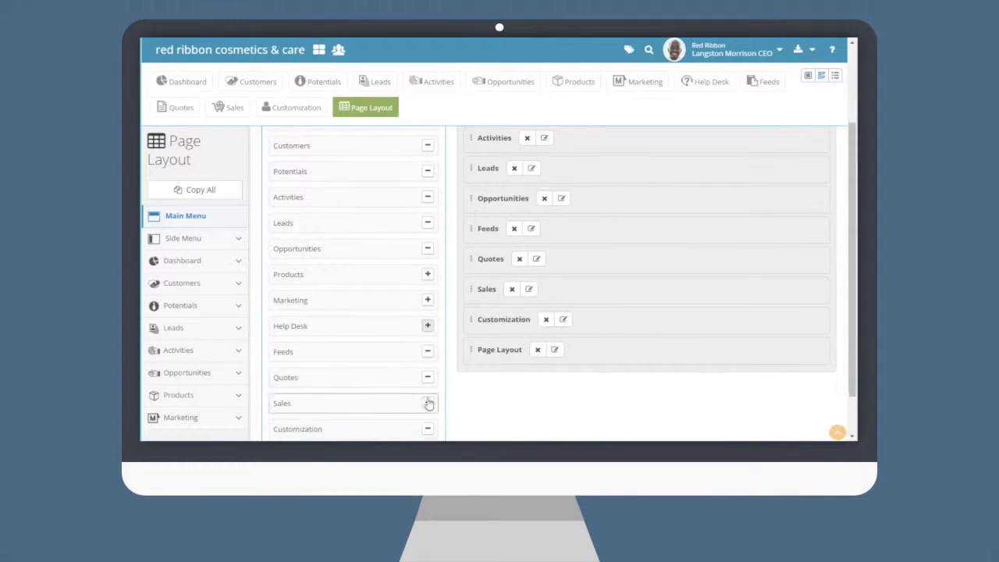
click(428, 406)
Change the English label of the Feeds menu item to "Activity Feeds" and save the field.
scroll(410, 331, down, 1)
scroll(410, 330, up, 3)
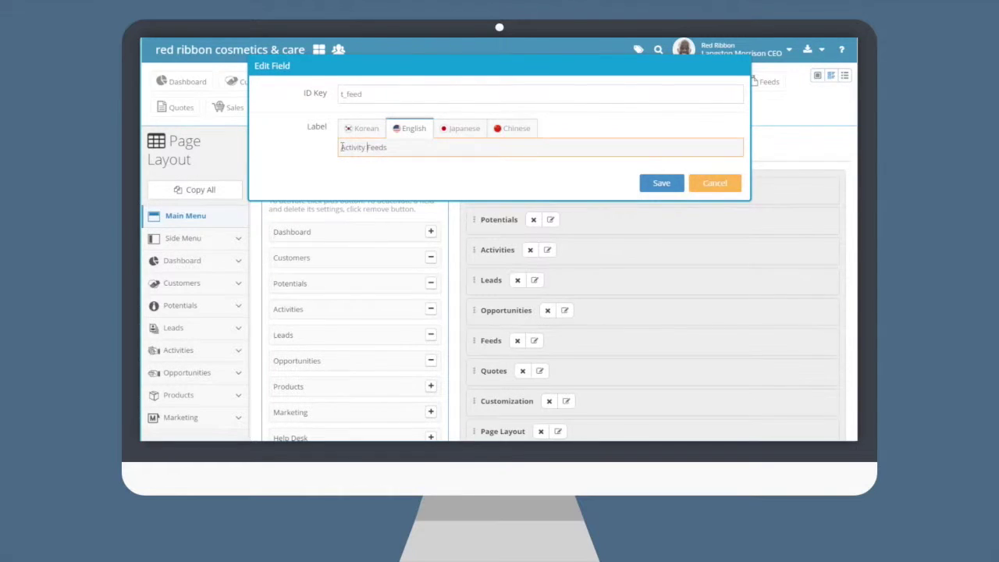
click(661, 183)
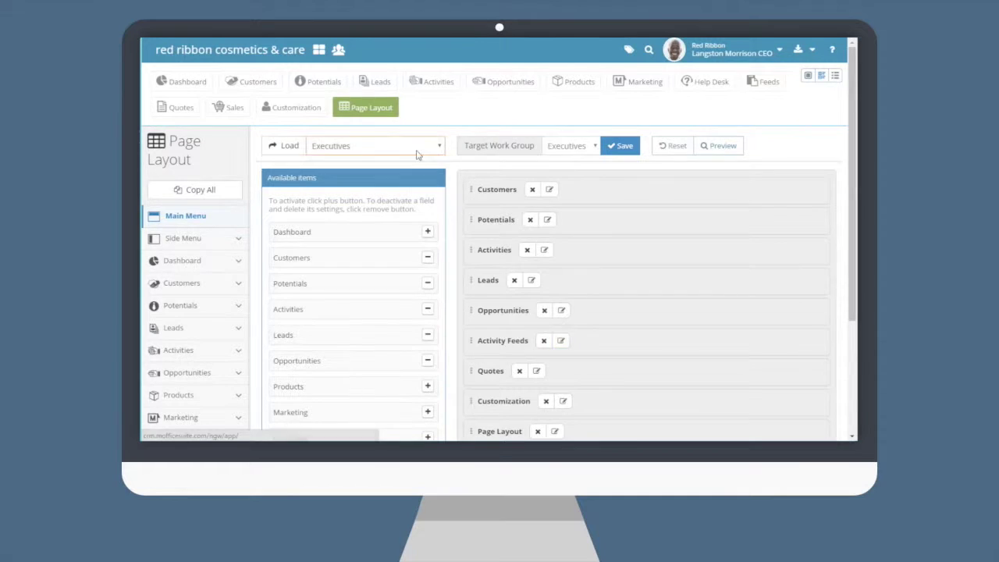
Preview the rearranged main menu, close the preview, and save the layout for the Executives work group.
click(705, 146)
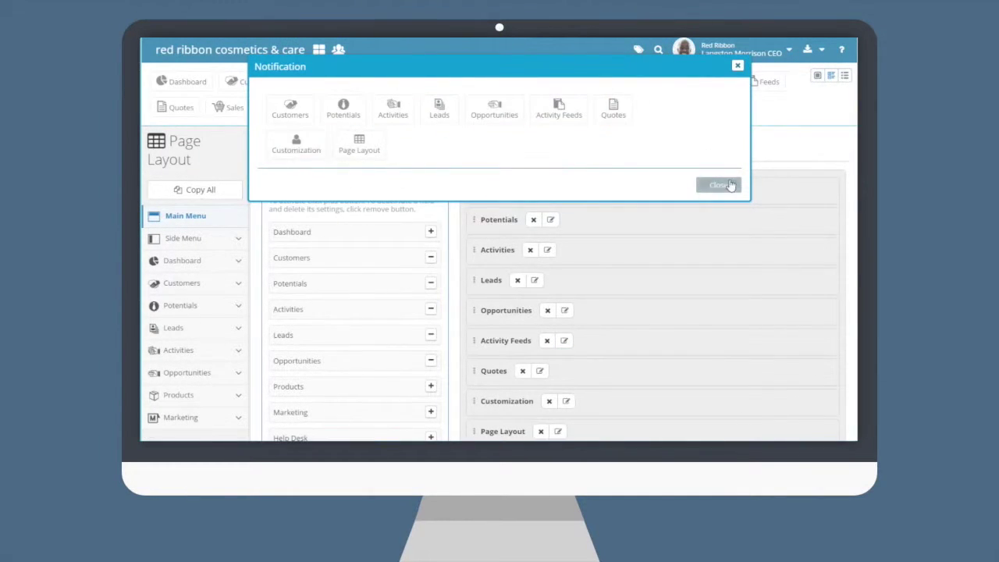
click(720, 184)
click(626, 156)
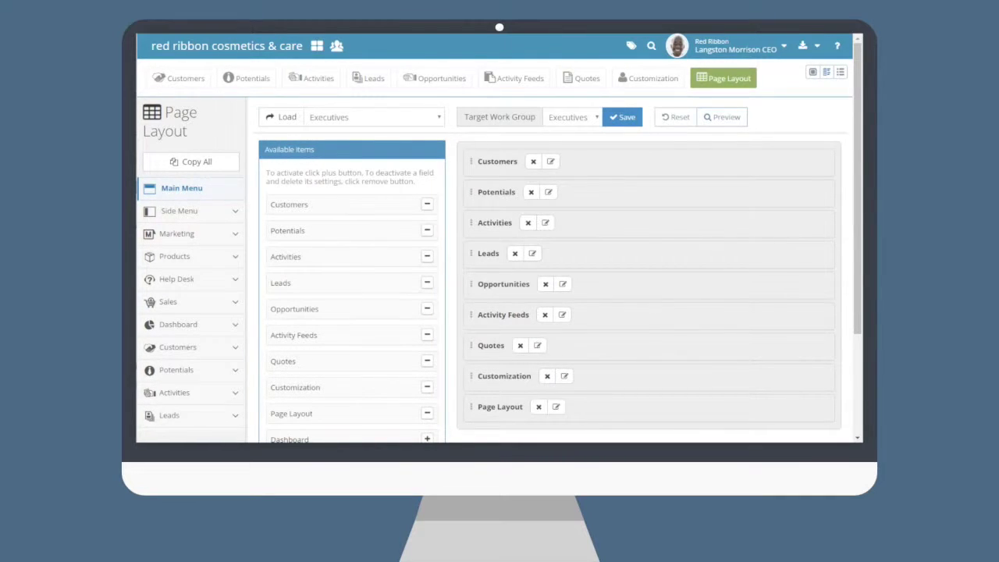
Open the Customers page and look through the Dashboard, Customers and Accounts groups of its side menu.
click(232, 215)
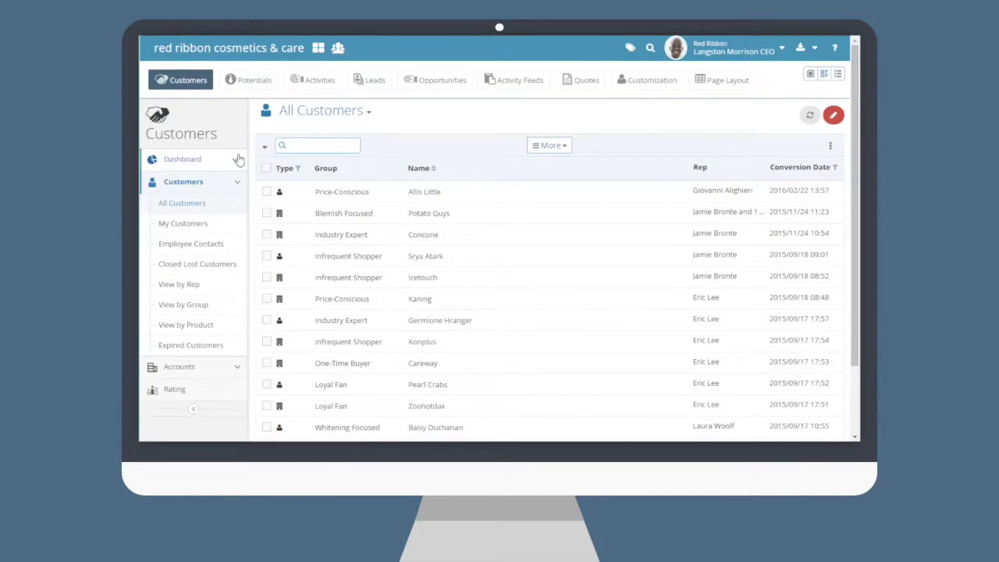
click(236, 160)
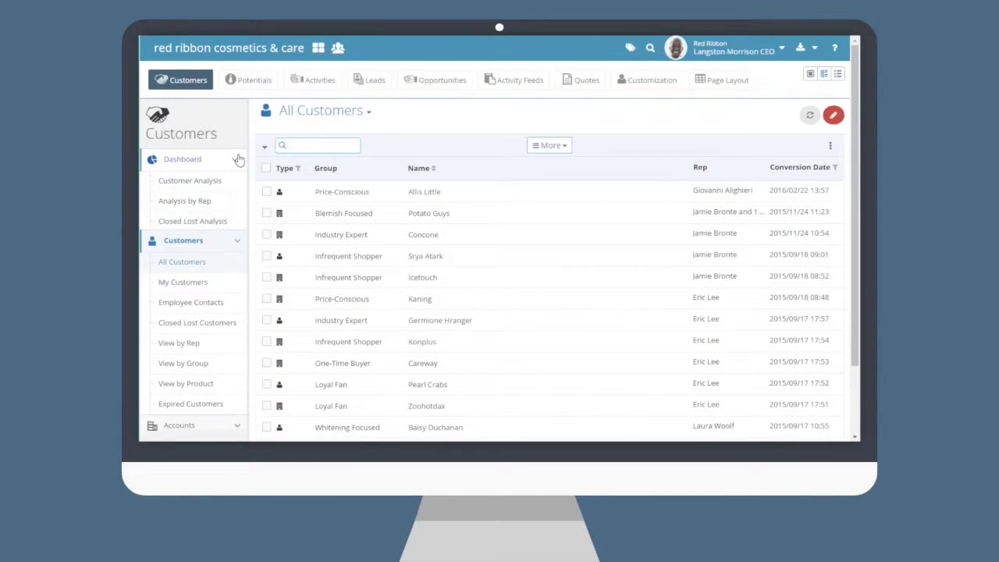
click(238, 163)
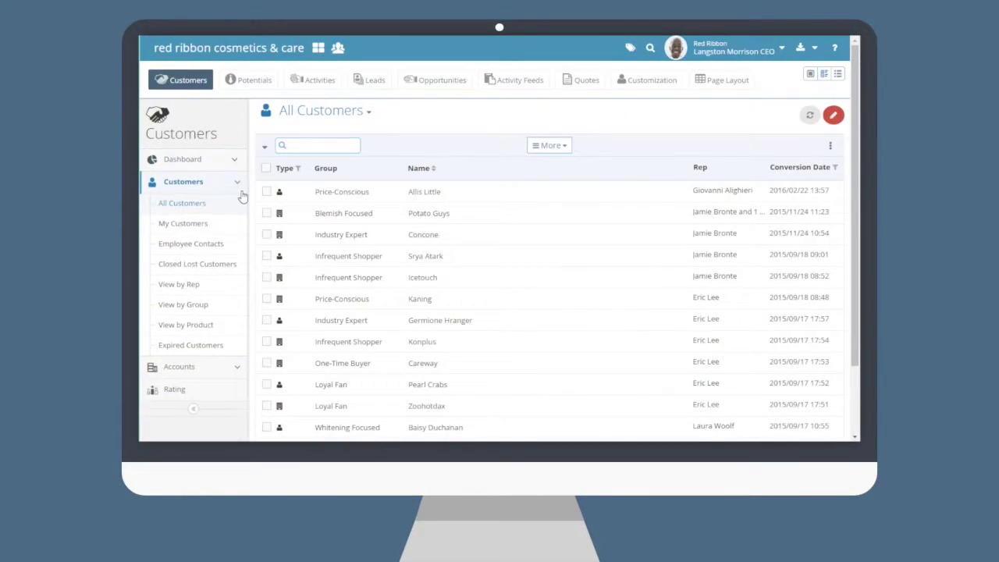
click(237, 185)
click(237, 205)
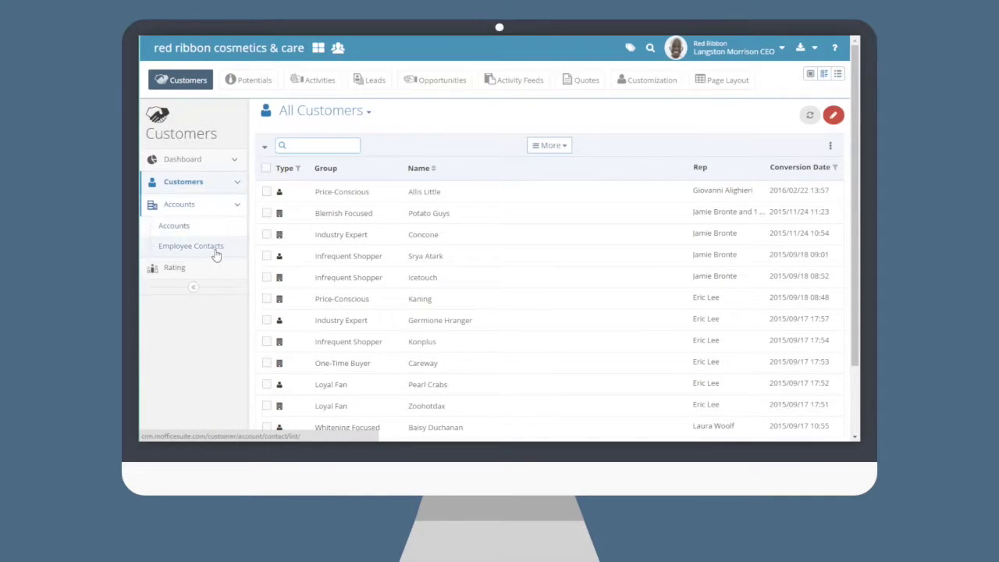
click(238, 206)
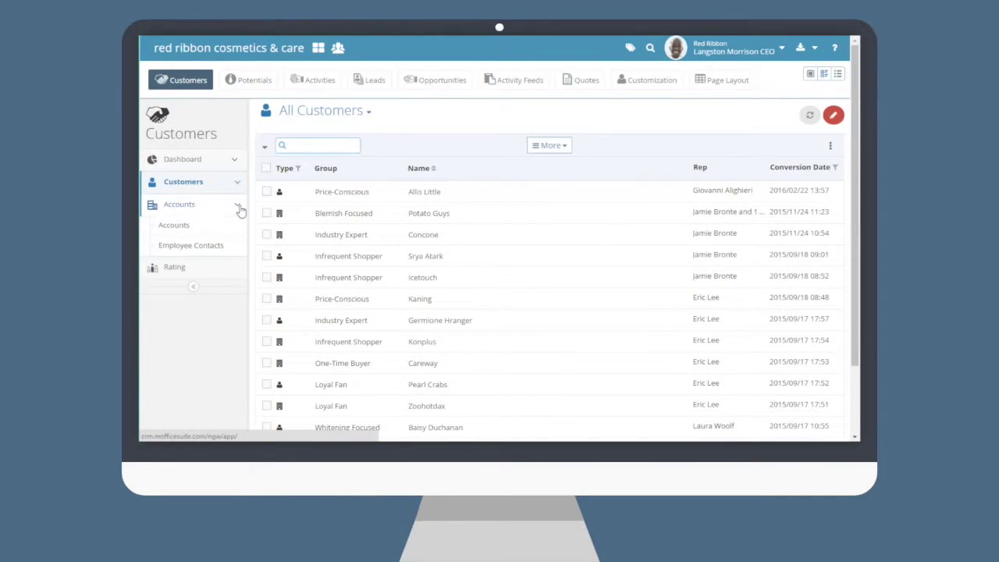
Return to Page Layout, open the side menu layout for Customers, and review its groups and items.
click(732, 86)
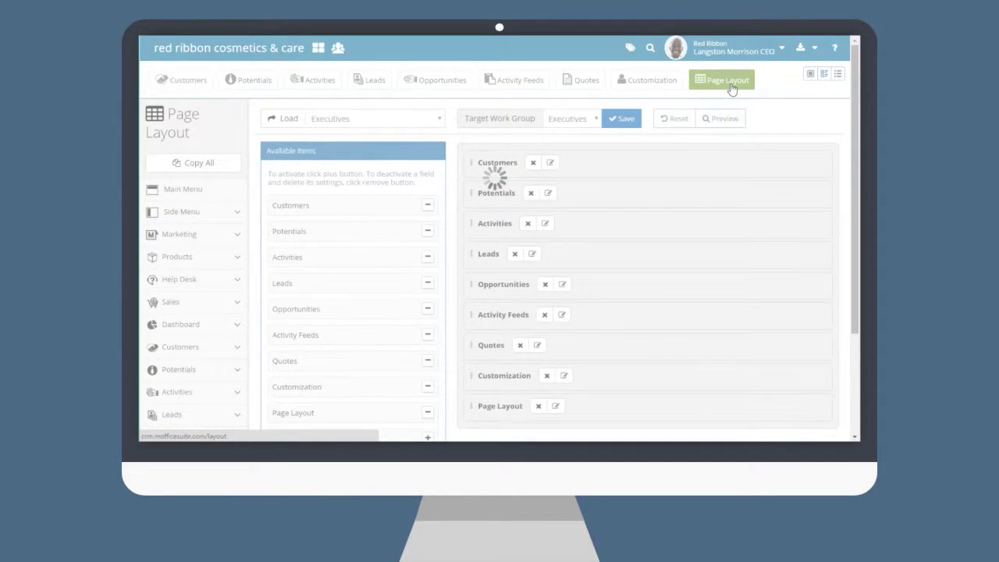
click(197, 214)
click(200, 233)
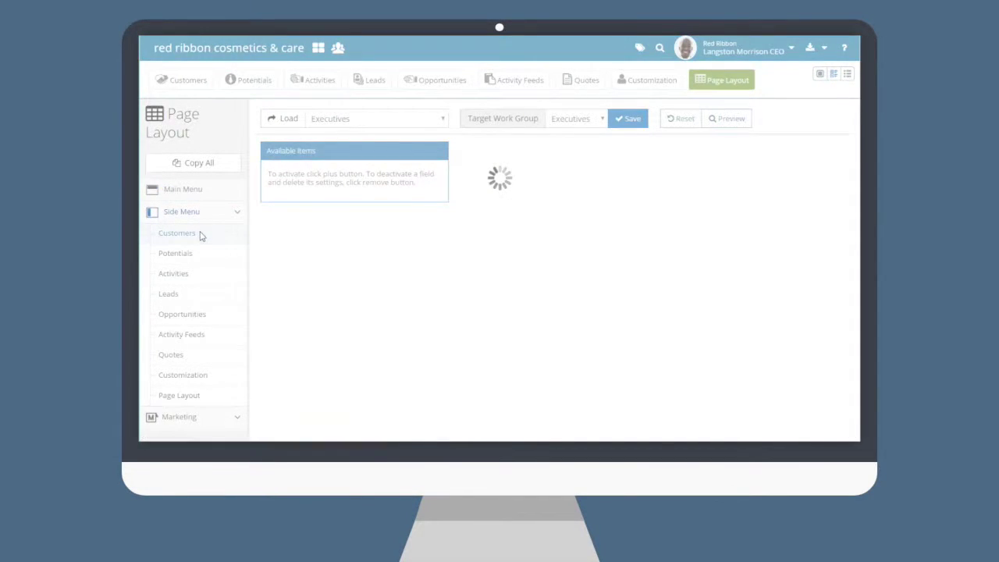
scroll(402, 258, down, 2)
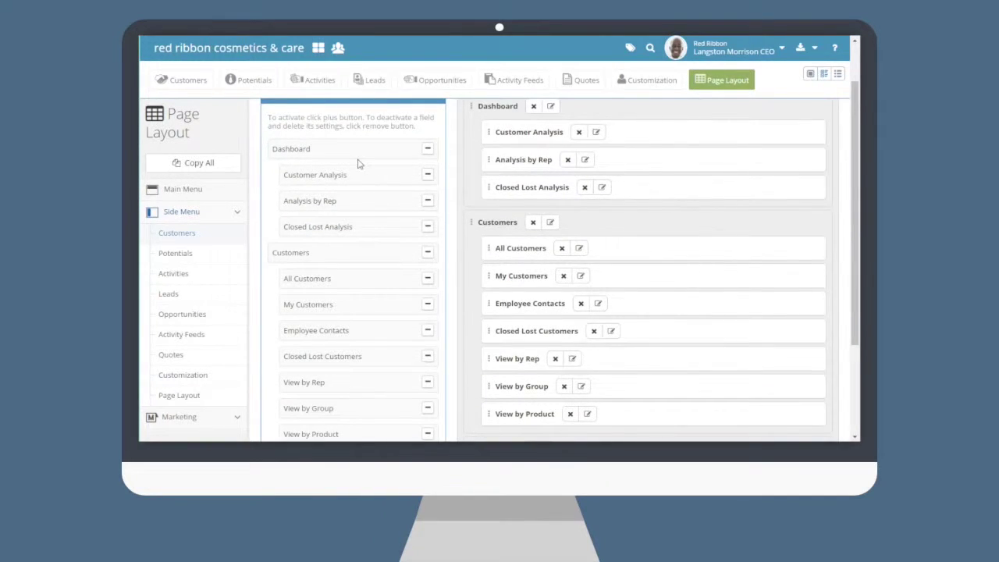
scroll(359, 164, up, 2)
scroll(359, 239, down, 7)
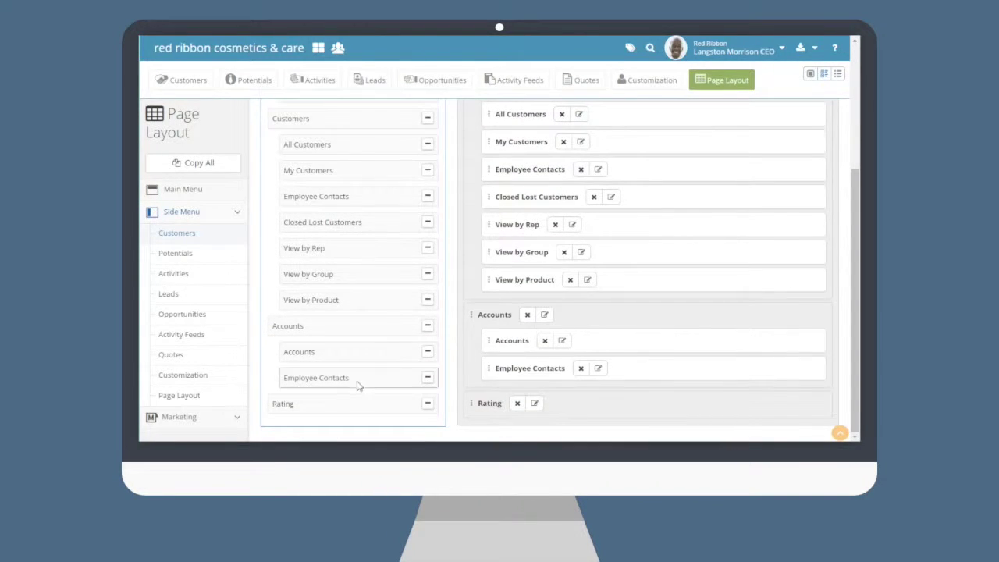
scroll(366, 241, up, 6)
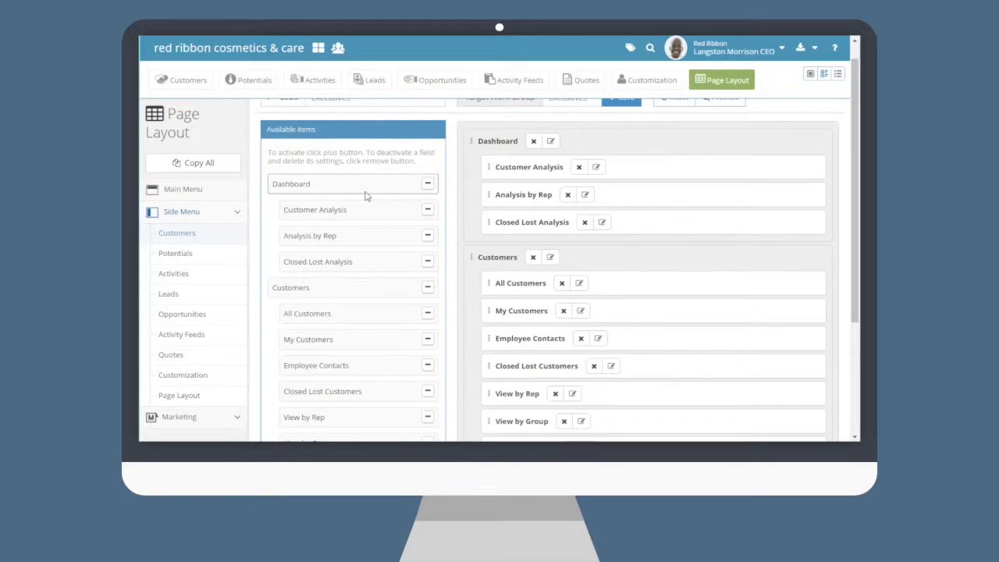
scroll(435, 150, up, 1)
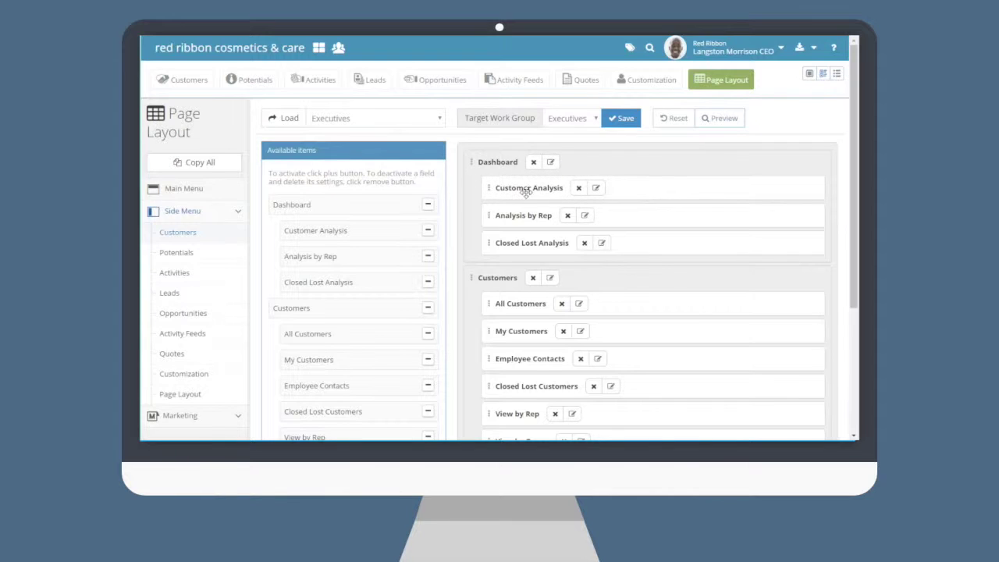
Try reordering Customer Analysis, Analysis by Rep and Closed Lost Analysis within the Dashboard group.
drag(524, 193, 574, 171)
drag(509, 218, 510, 176)
drag(508, 217, 510, 177)
drag(517, 244, 518, 225)
Remove Employee Contacts from the Accounts group, and Analysis by Rep and Closed Lost Analysis from the Dashboard group.
scroll(425, 234, down, 3)
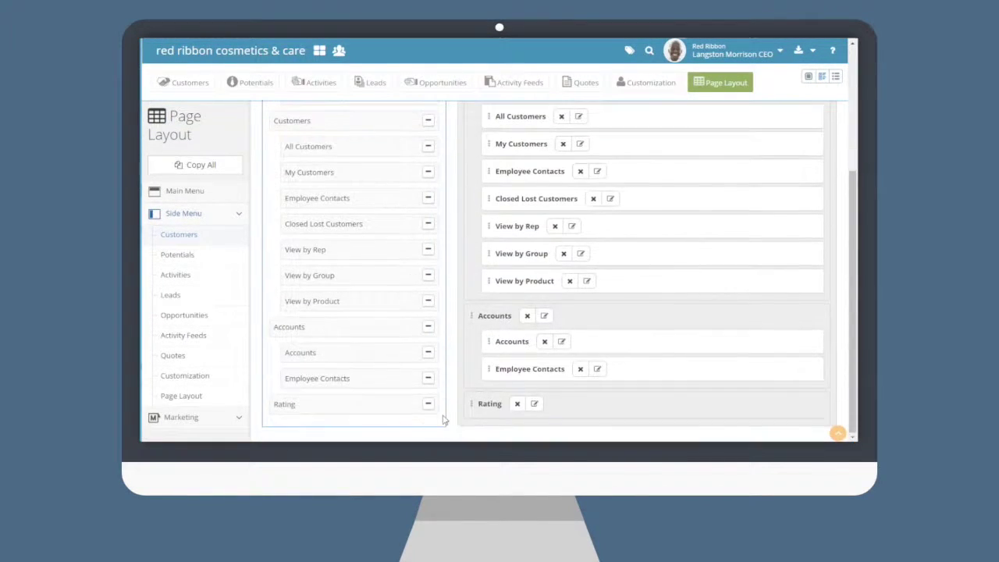
click(428, 378)
scroll(429, 379, up, 3)
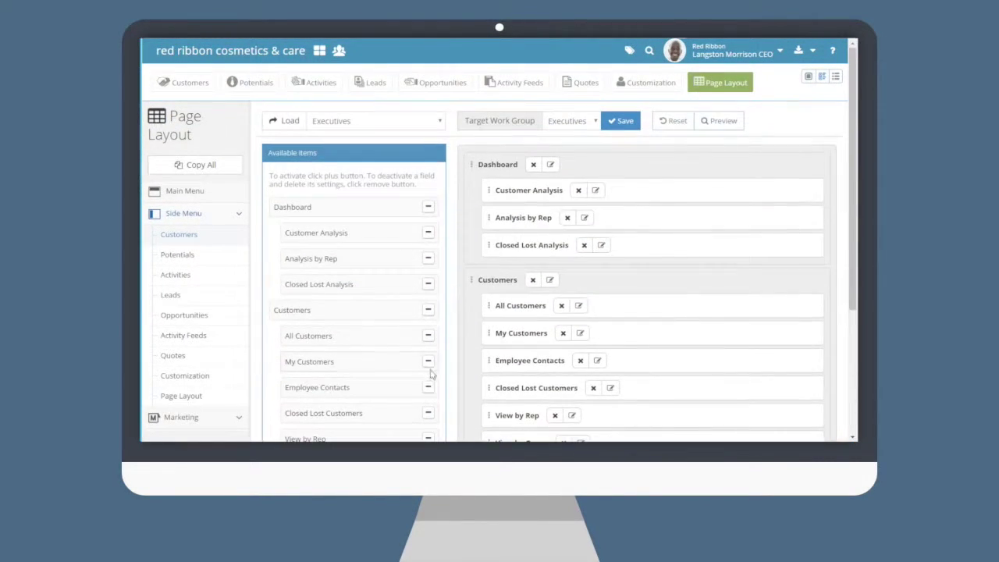
click(428, 258)
click(428, 284)
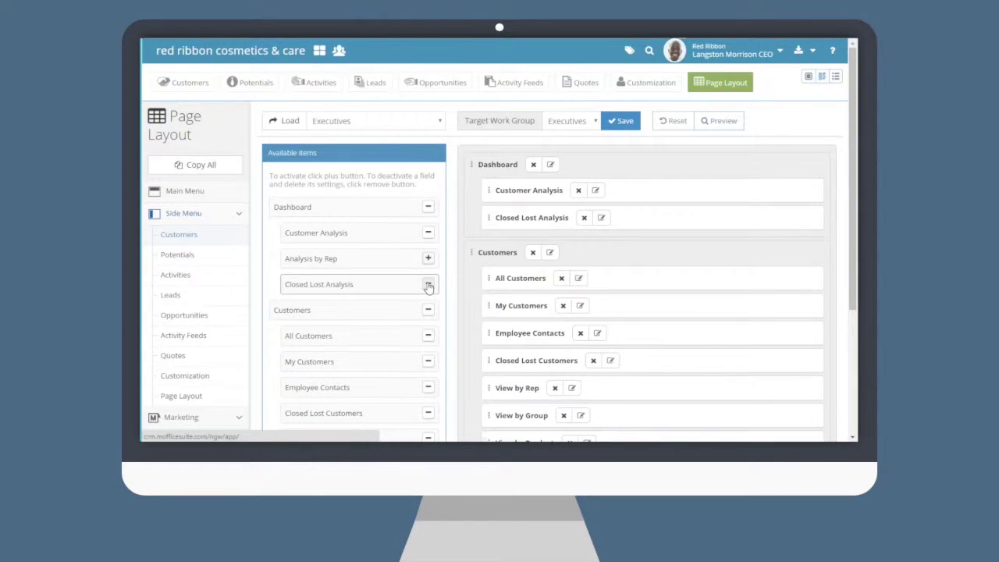
Change the English label of the Dashboard group to "Customer Stats" and save the field.
click(550, 165)
click(506, 146)
text(c)
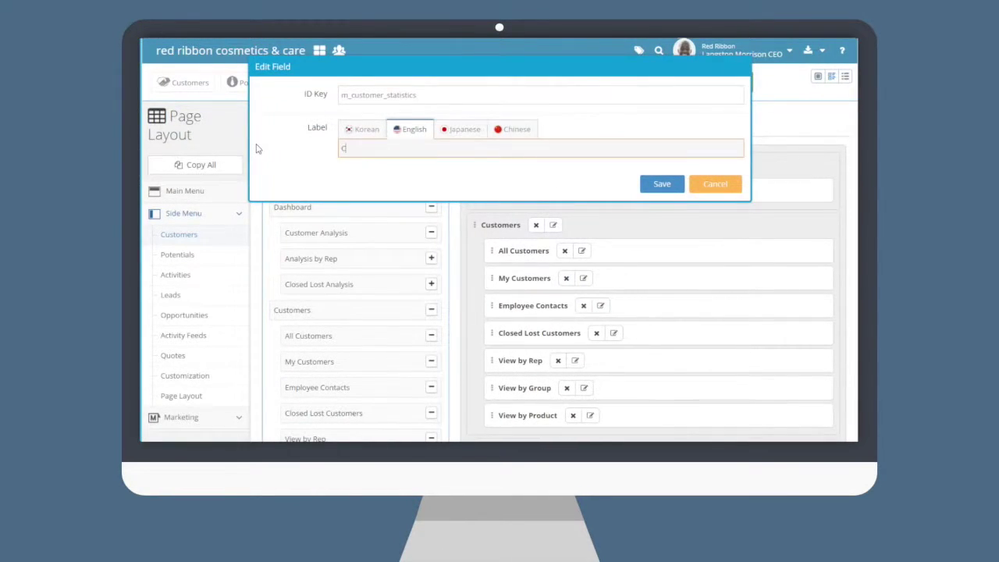
text(ustomer Stats)
click(663, 184)
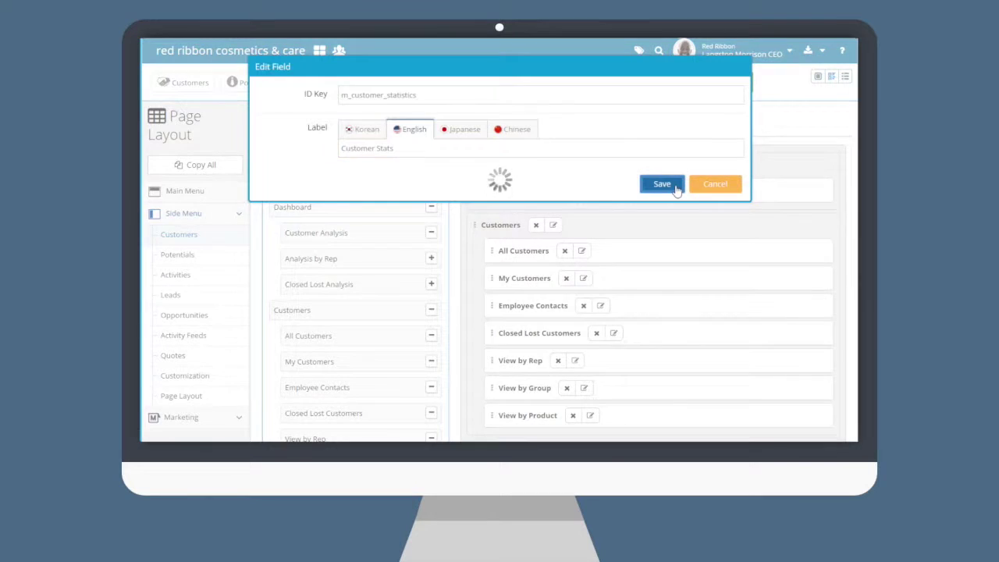
Remove Closed Lost Customers and My Customers from the Customers group and preview the side menu.
click(428, 413)
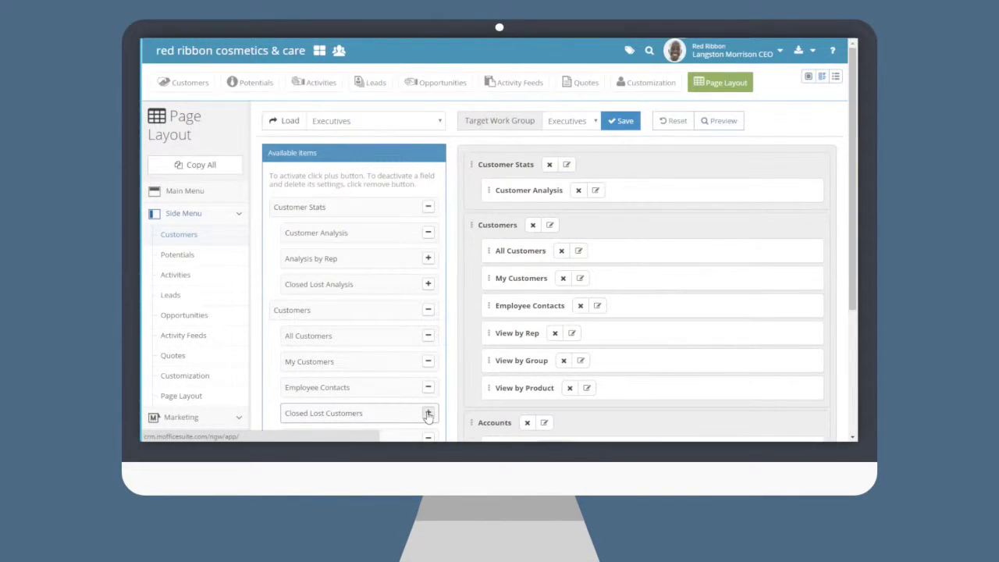
click(428, 361)
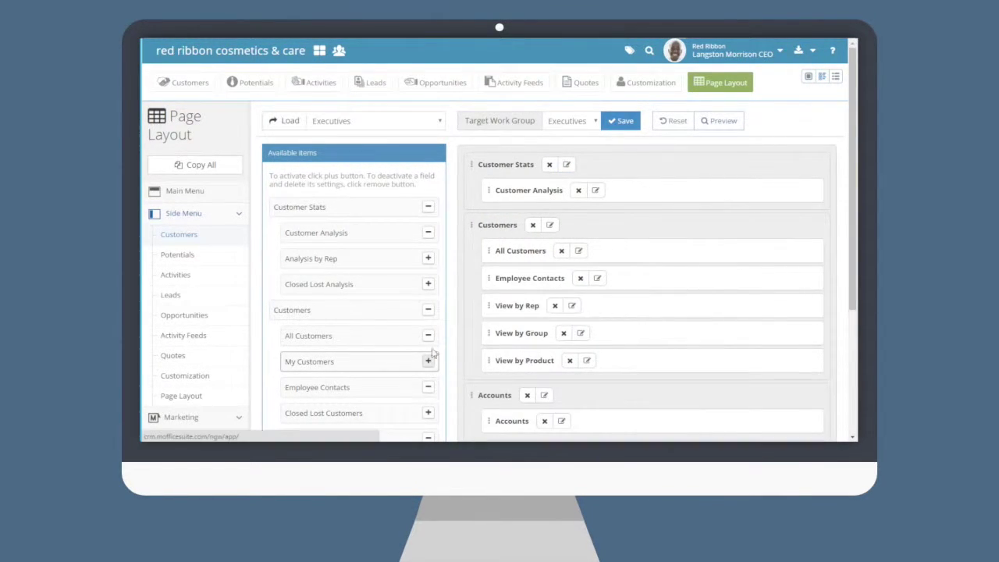
click(719, 121)
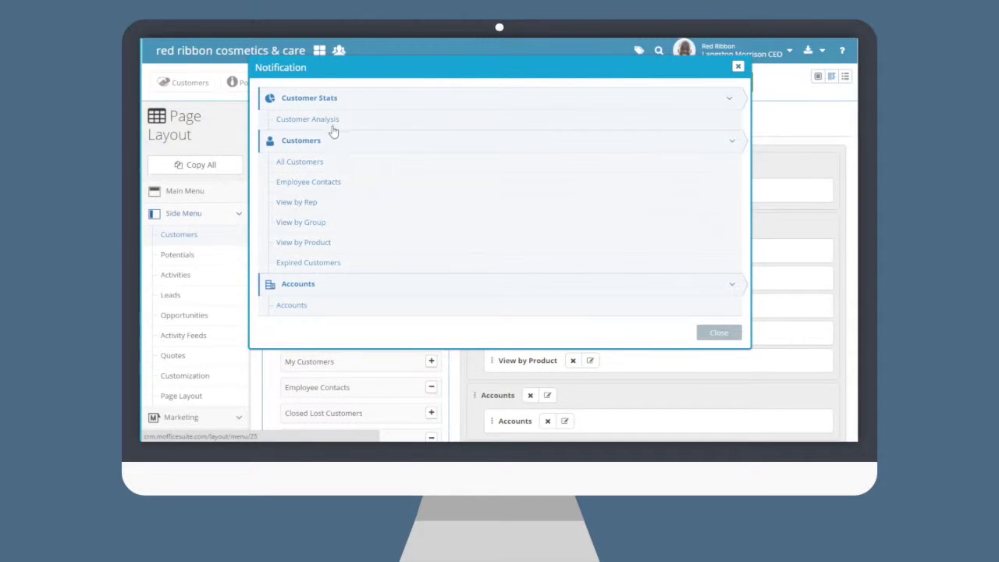
Close the preview, save the Customers side menu layout for Executives, and check the Customer Stats and Accounts groups in the Customers module.
click(734, 334)
click(625, 121)
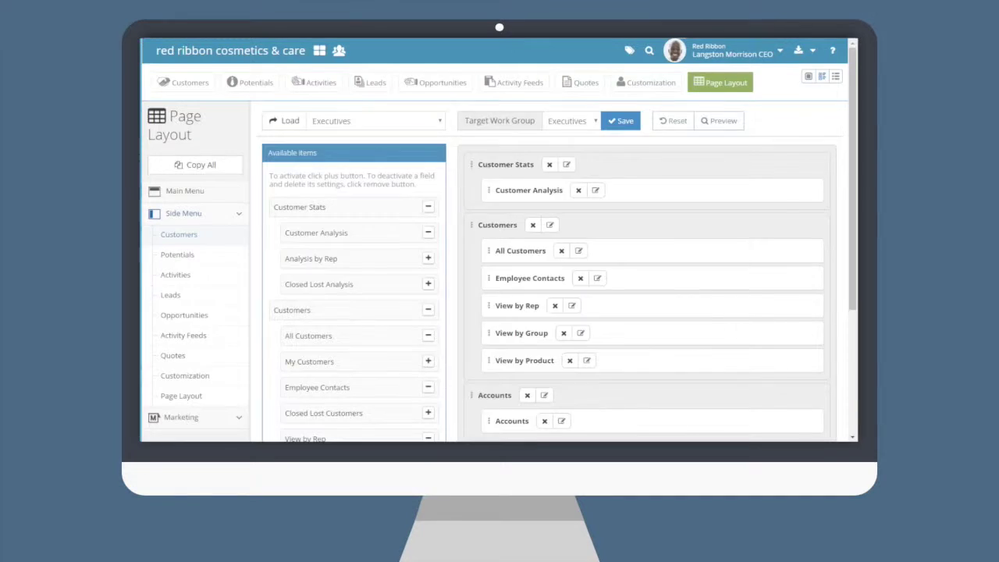
click(202, 86)
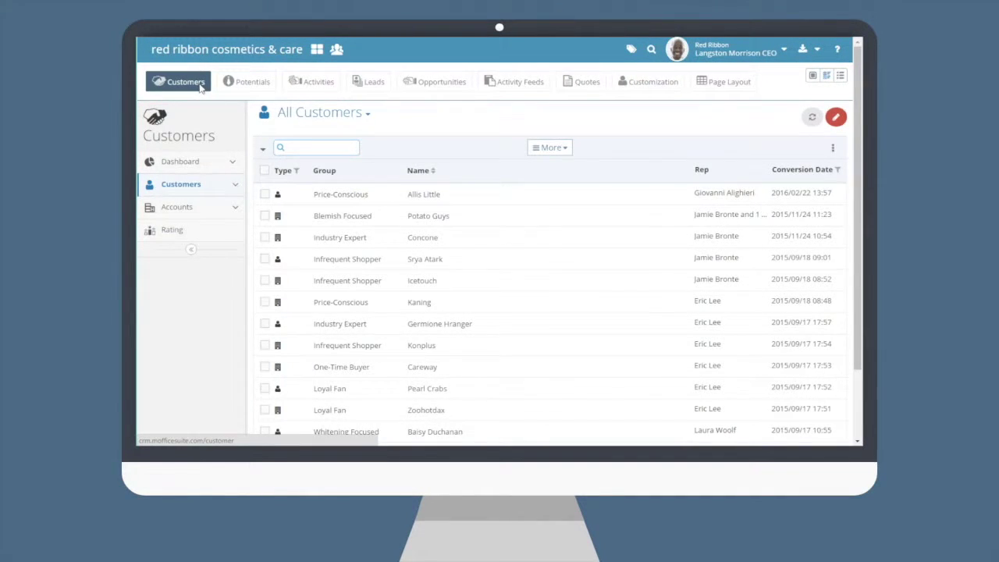
click(202, 87)
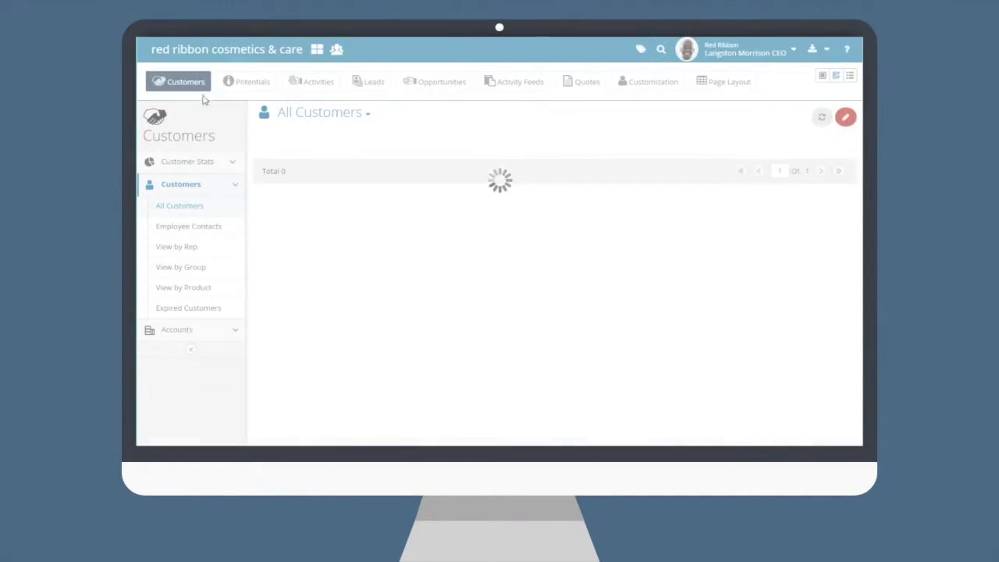
click(223, 164)
click(218, 360)
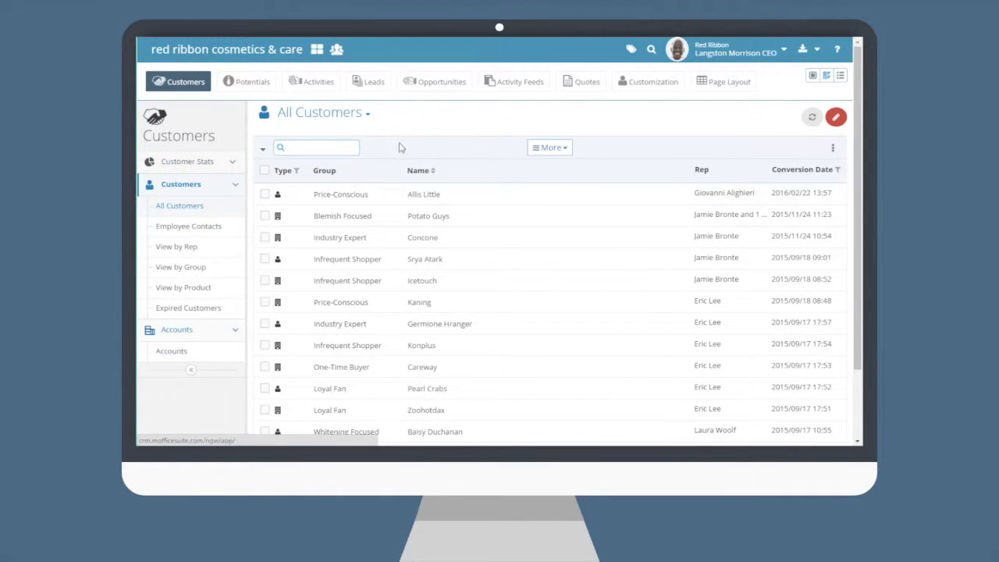
Return to Page Layout and open the Add Customer (Company) form layout under Customers, All Customers, Add Customer.
click(725, 82)
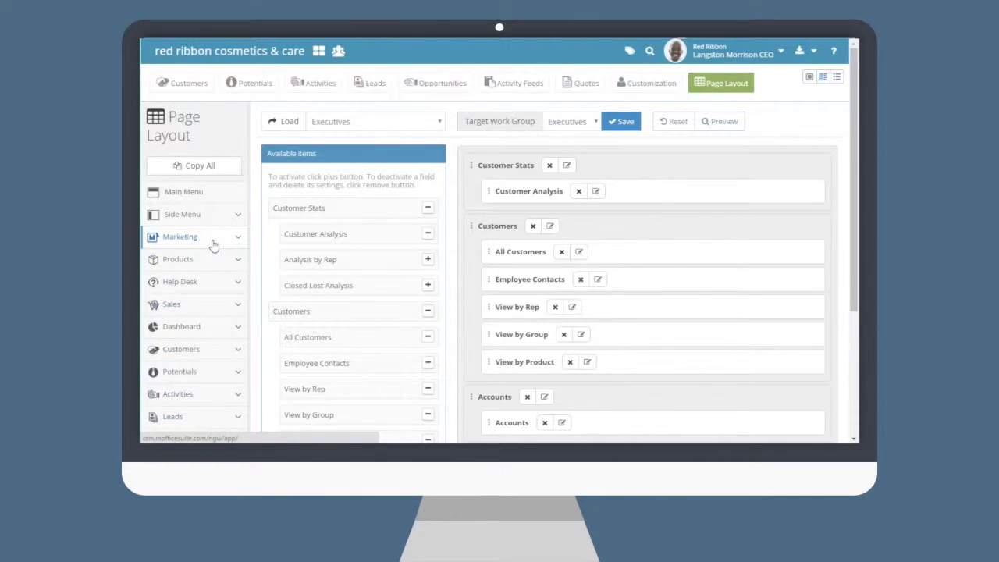
click(211, 356)
scroll(211, 356, down, 3)
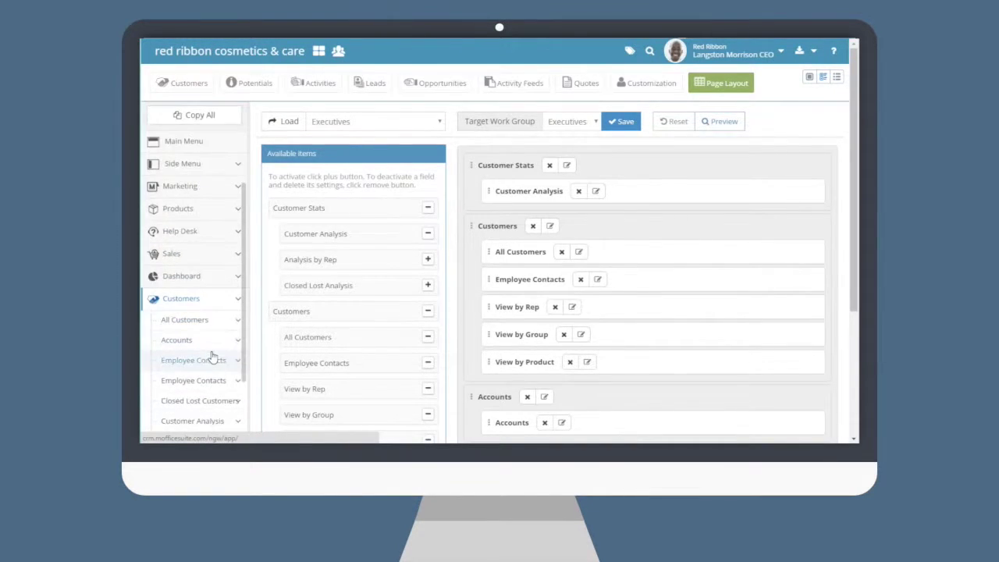
scroll(213, 351, down, 2)
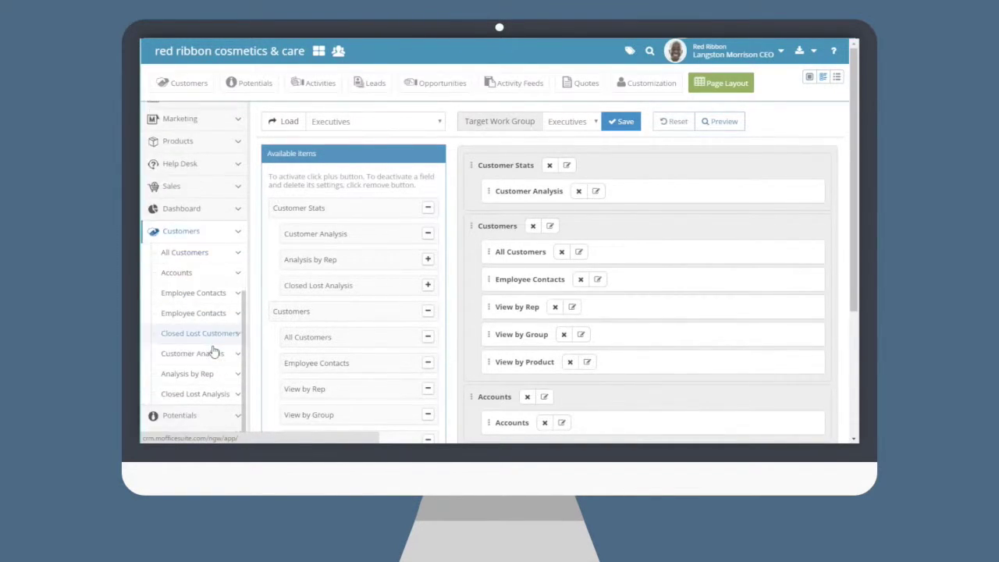
click(212, 243)
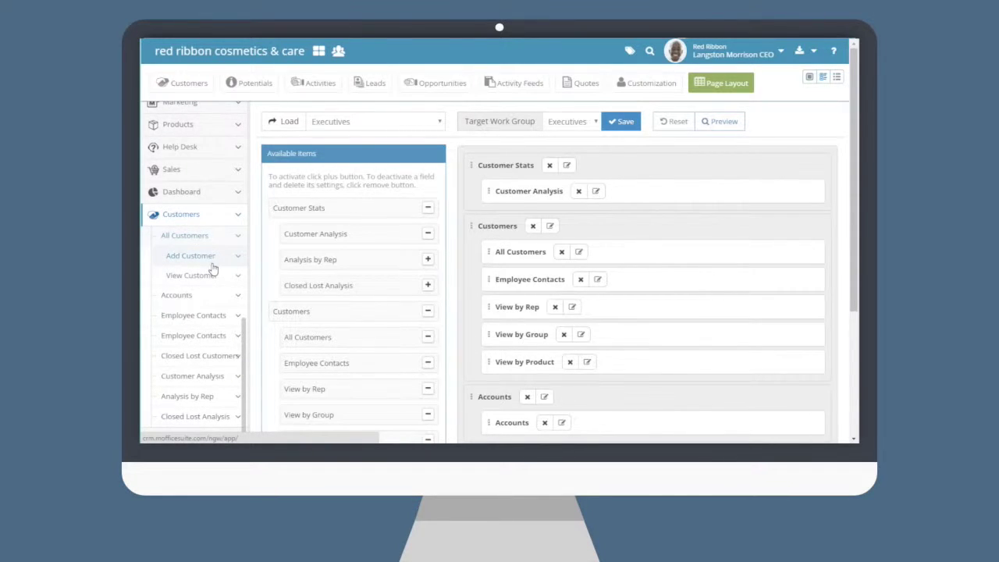
click(214, 262)
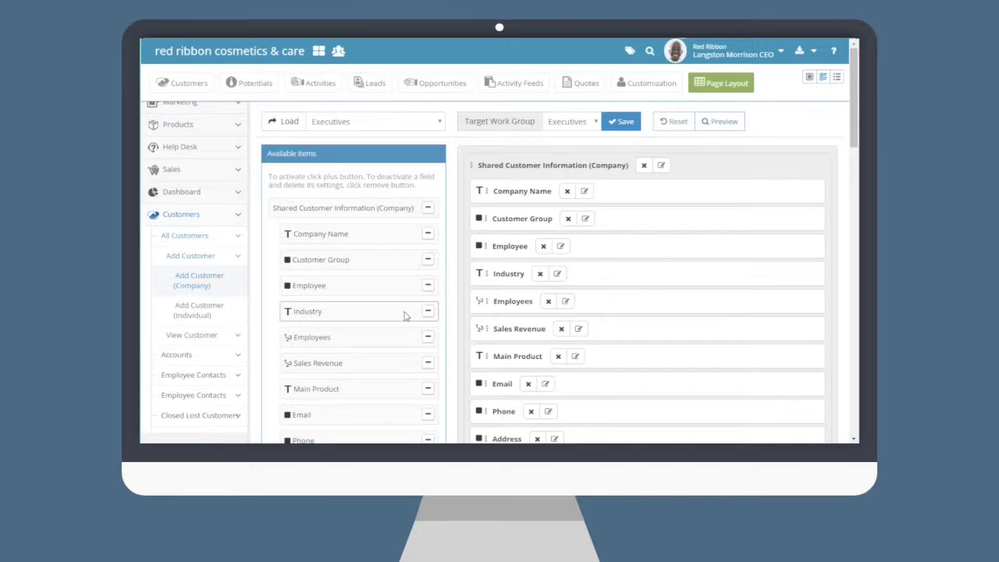
Examine the available items and active fields of the Add Customer (Company) layout, including the unused custom fields.
scroll(406, 315, down, 5)
scroll(405, 315, down, 5)
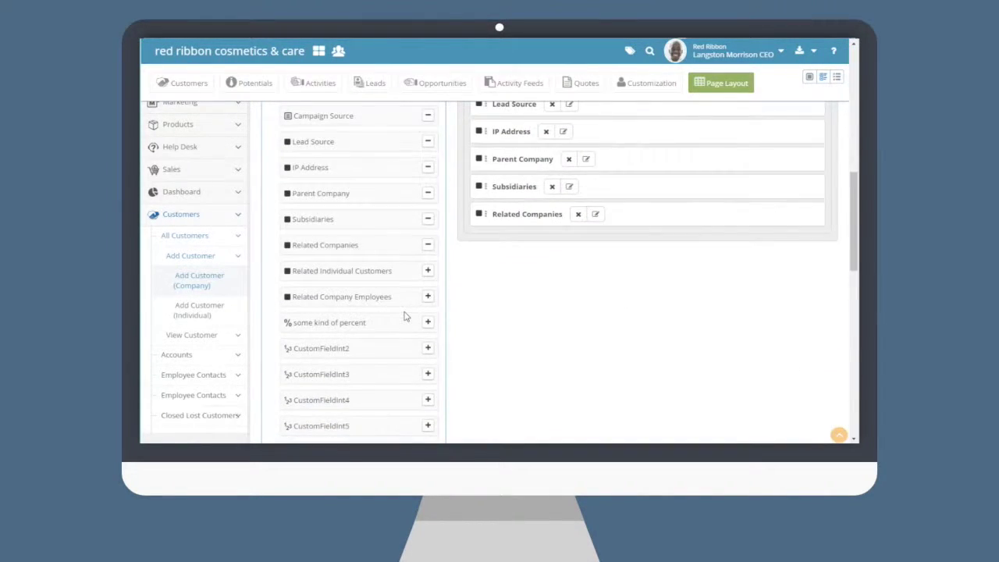
scroll(405, 315, down, 4)
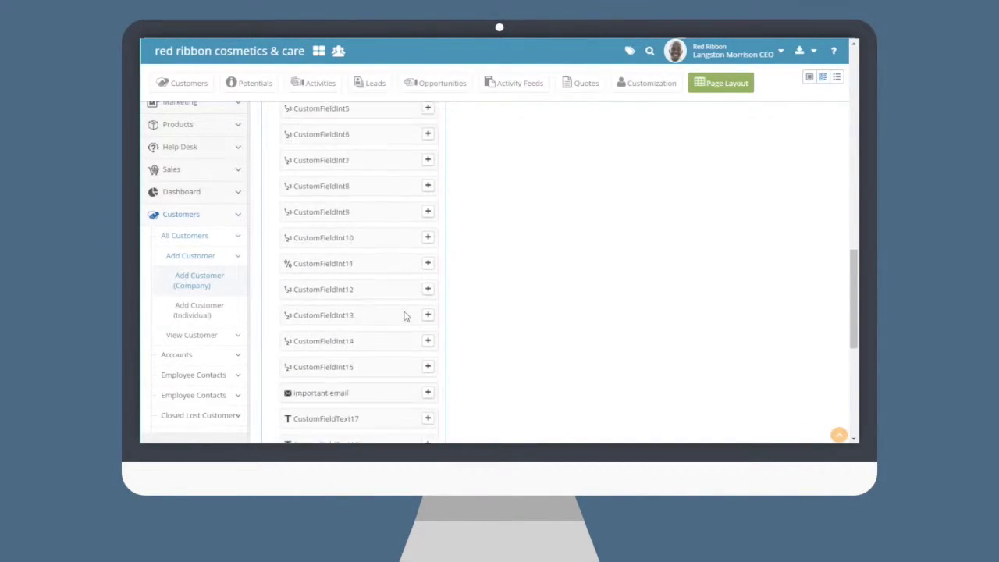
scroll(405, 316, down, 1)
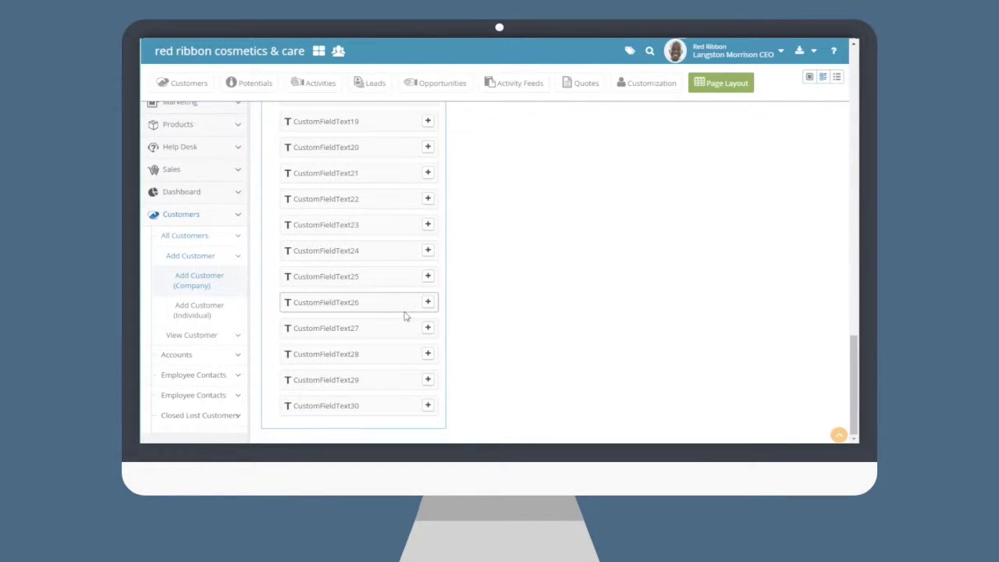
scroll(402, 406, up, 2)
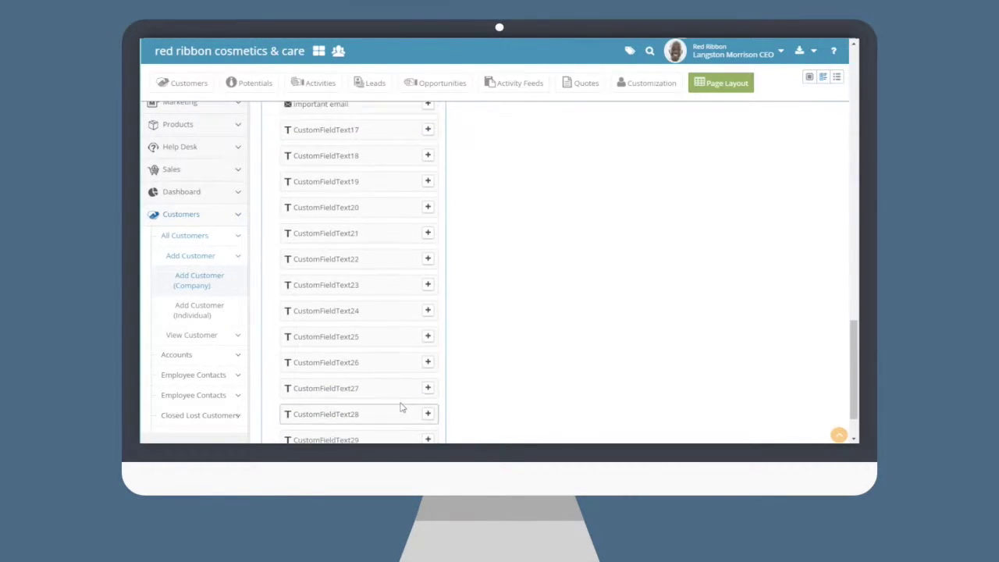
scroll(401, 407, up, 5)
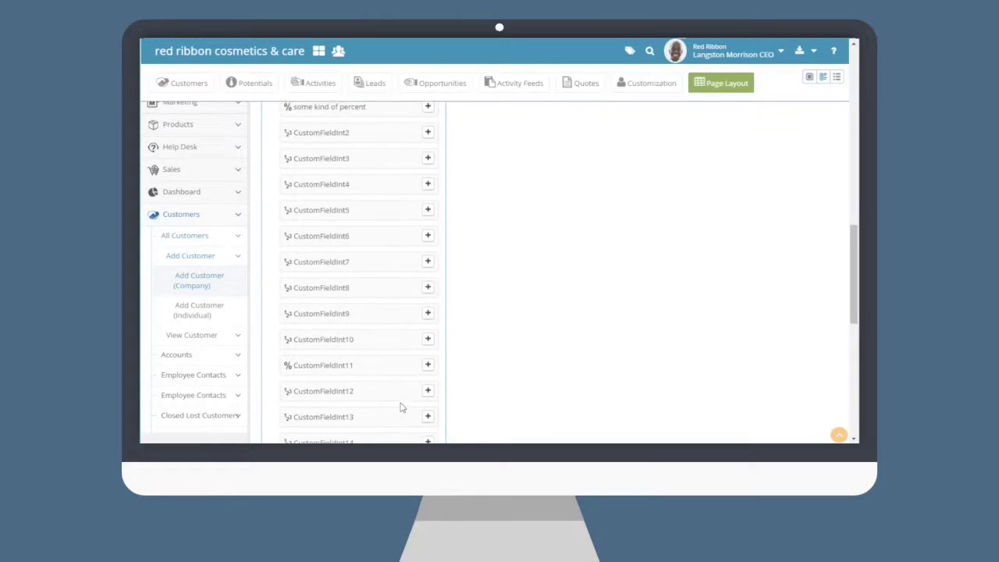
scroll(401, 406, up, 4)
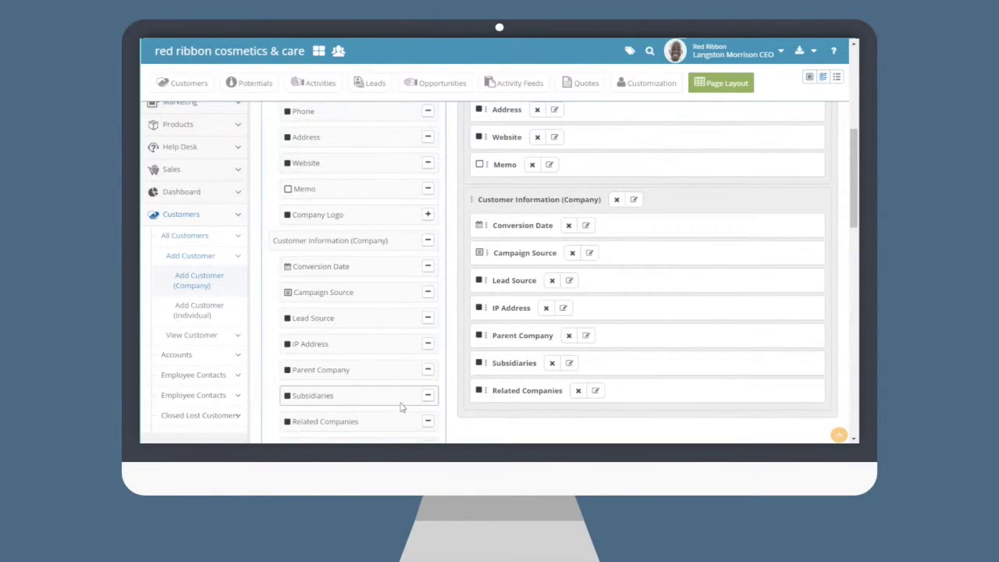
scroll(401, 406, down, 2)
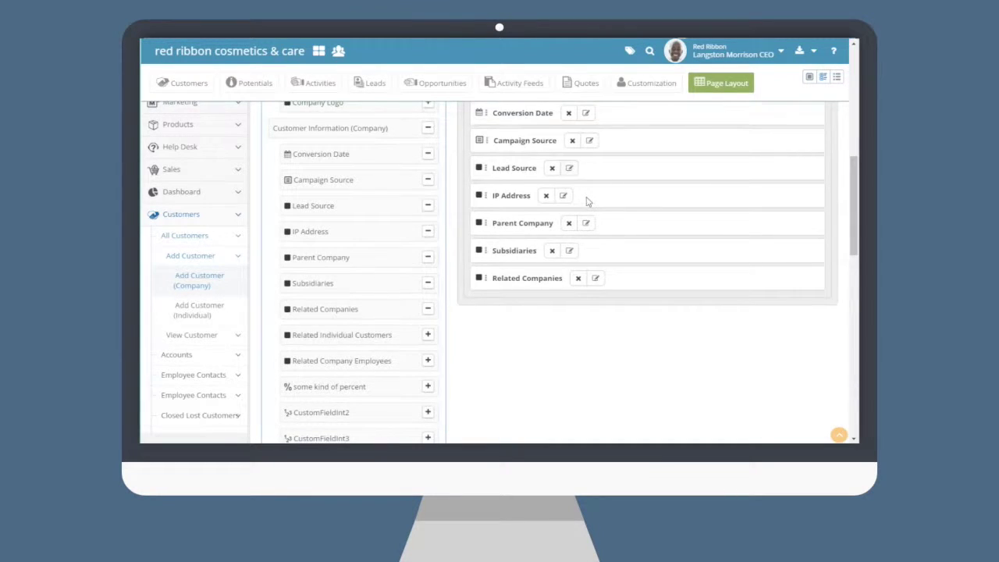
scroll(587, 202, up, 1)
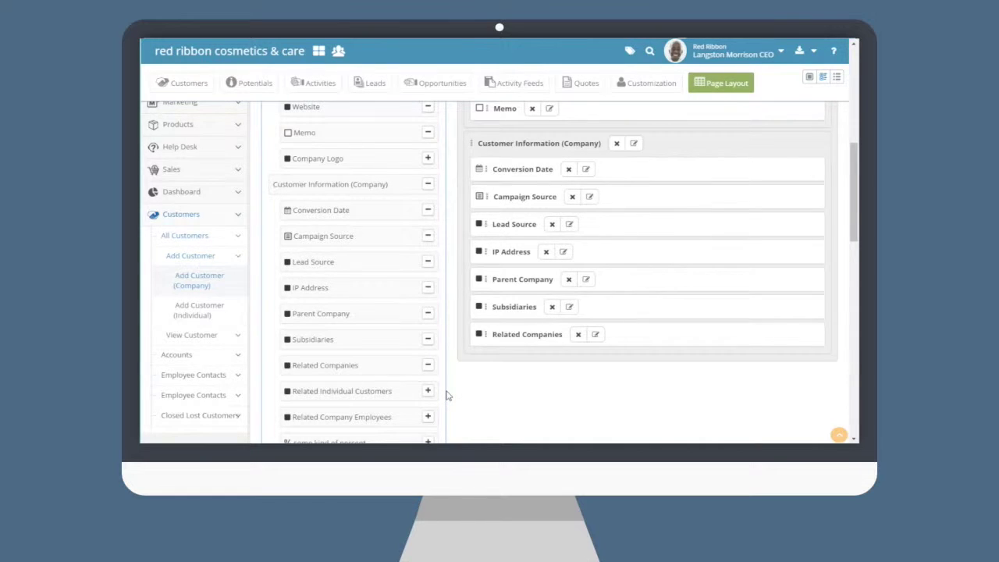
Activate the "some kind of percent" field in Customer Information (Company), make it required, and save its settings.
scroll(448, 396, down, 1)
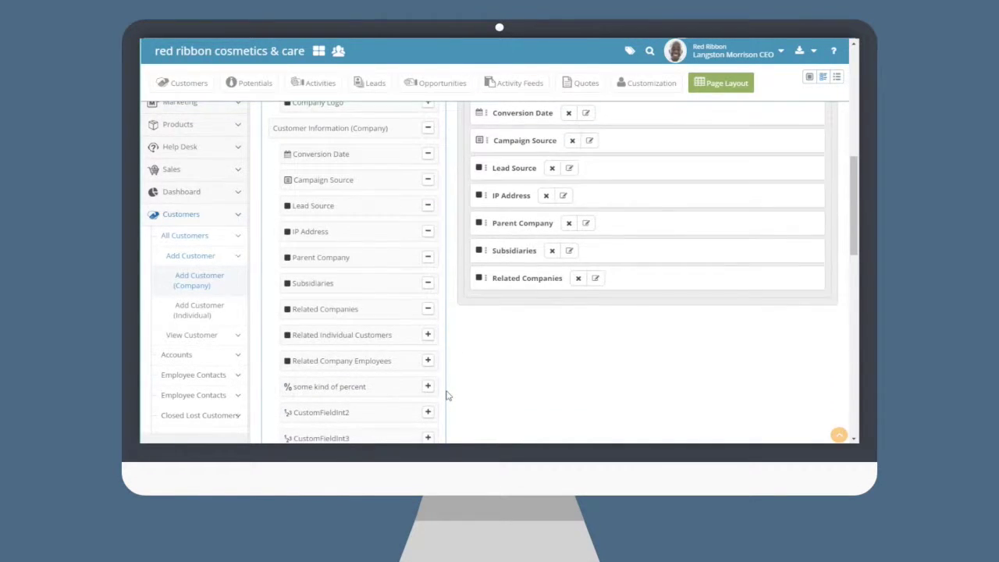
click(428, 387)
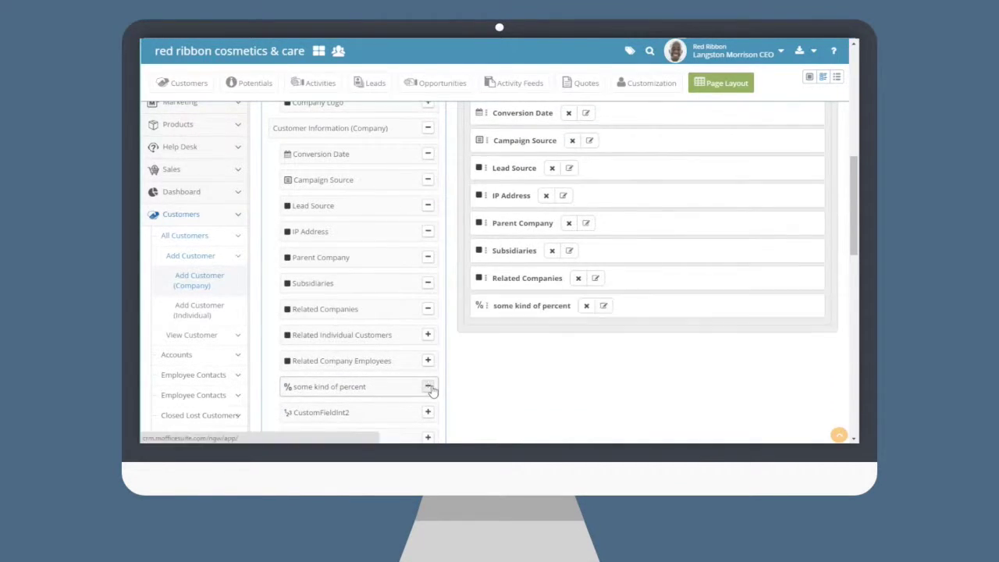
click(603, 306)
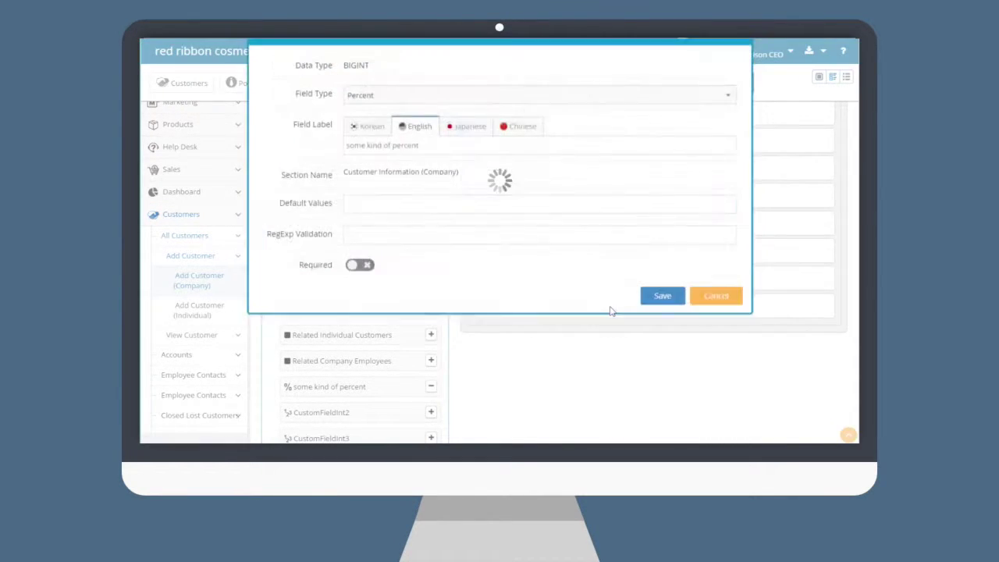
click(436, 132)
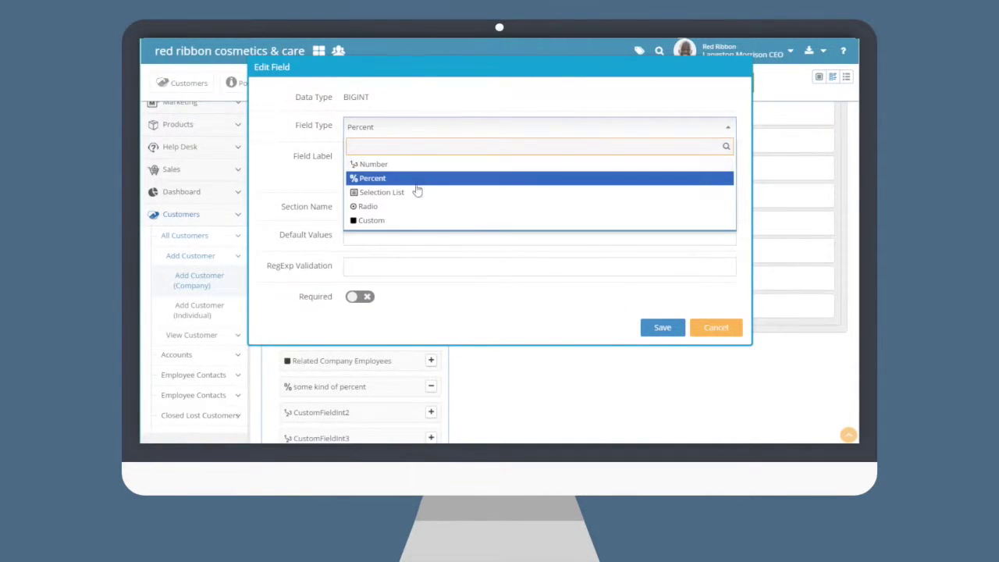
click(444, 313)
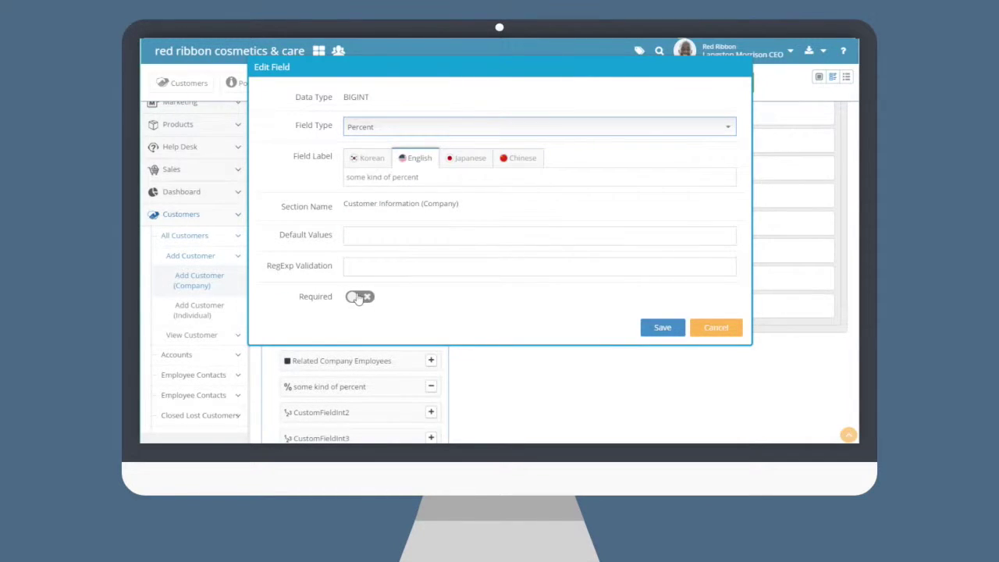
click(358, 297)
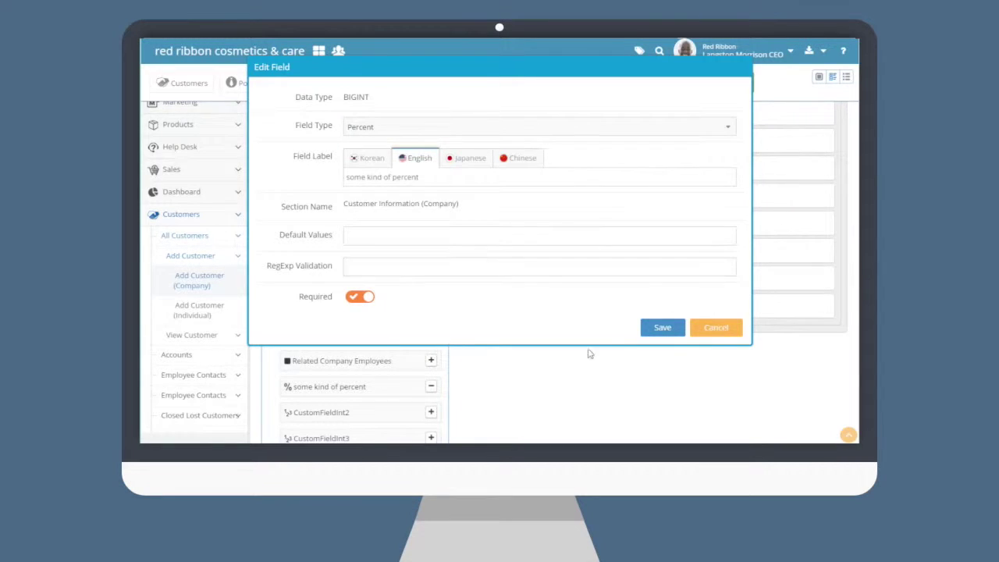
click(667, 327)
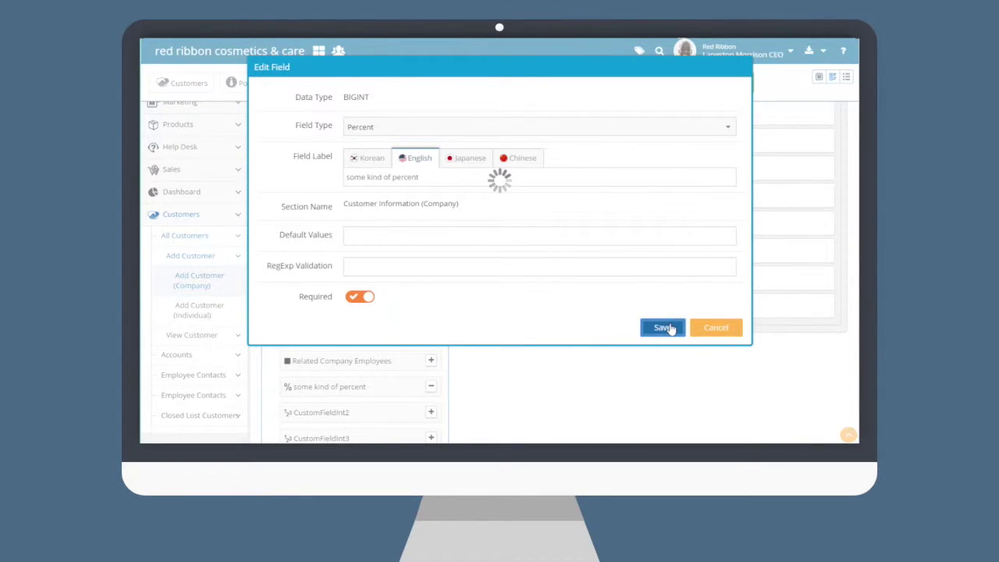
Activate the "important email" custom field in Customer Information (Company), open its settings and save them.
scroll(390, 382, down, 1)
scroll(388, 382, down, 5)
click(427, 323)
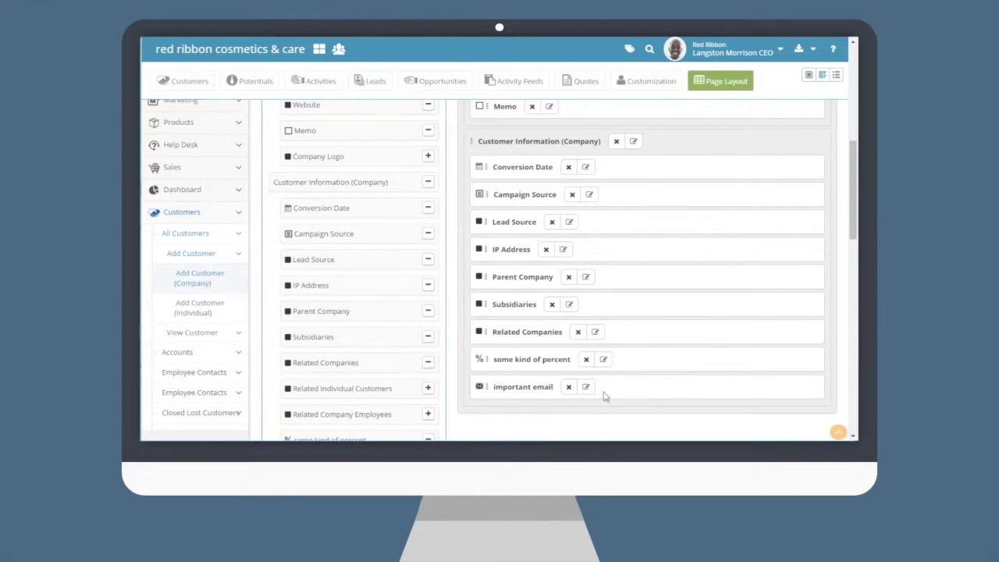
click(585, 386)
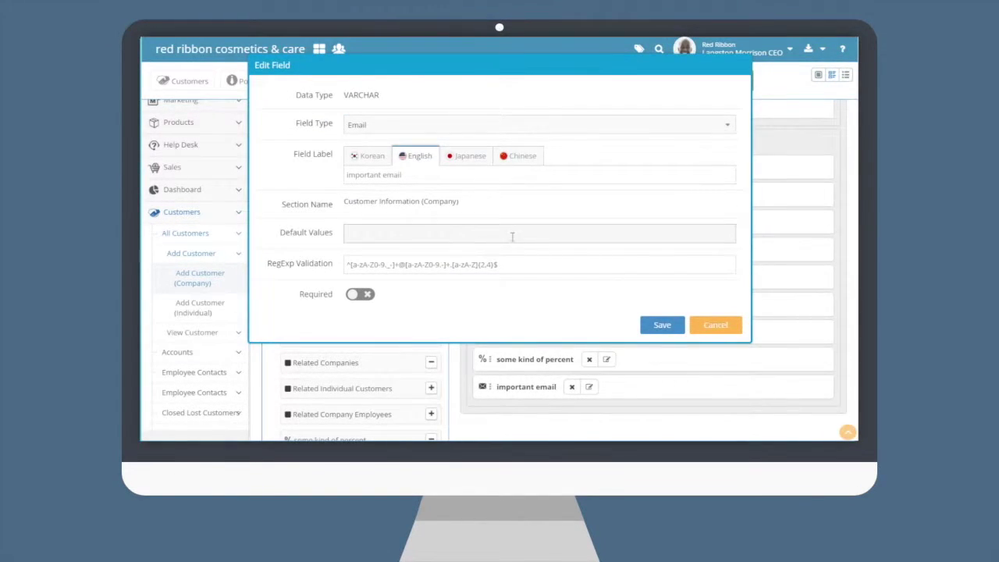
click(662, 325)
Preview the Add Customer (Company) form through to its last fields, and close the preview.
scroll(687, 352, up, 4)
scroll(687, 353, up, 3)
click(713, 117)
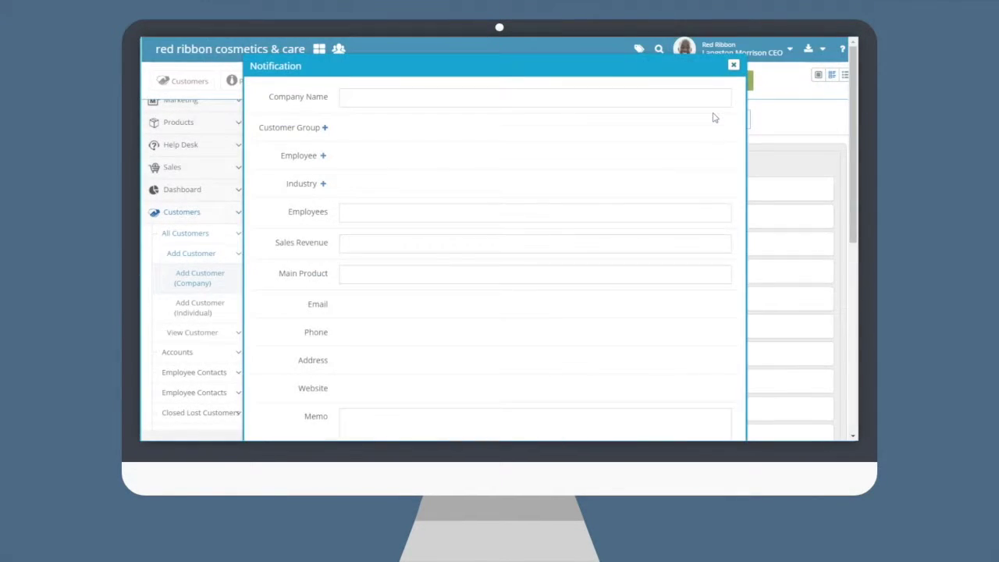
scroll(687, 140, down, 5)
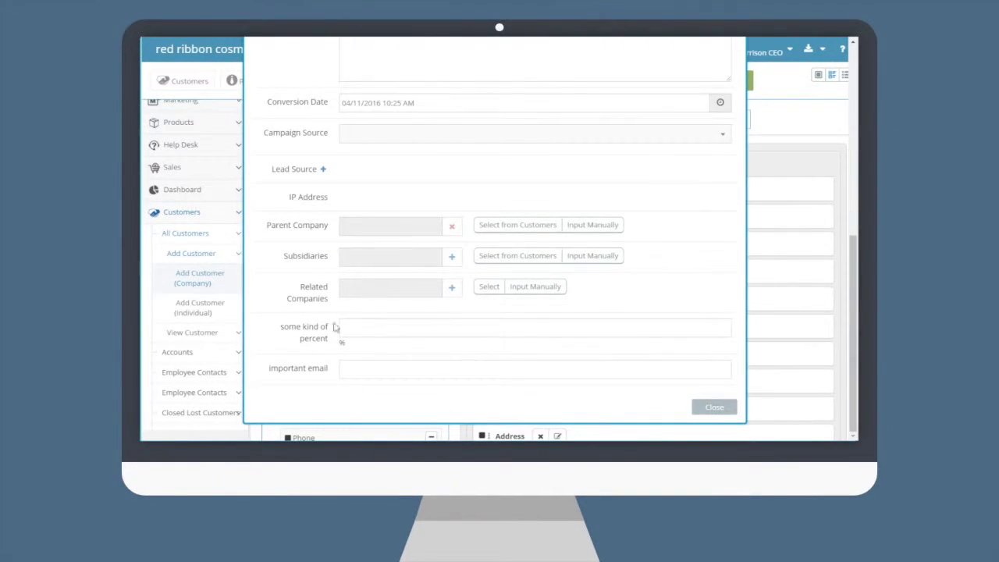
click(714, 407)
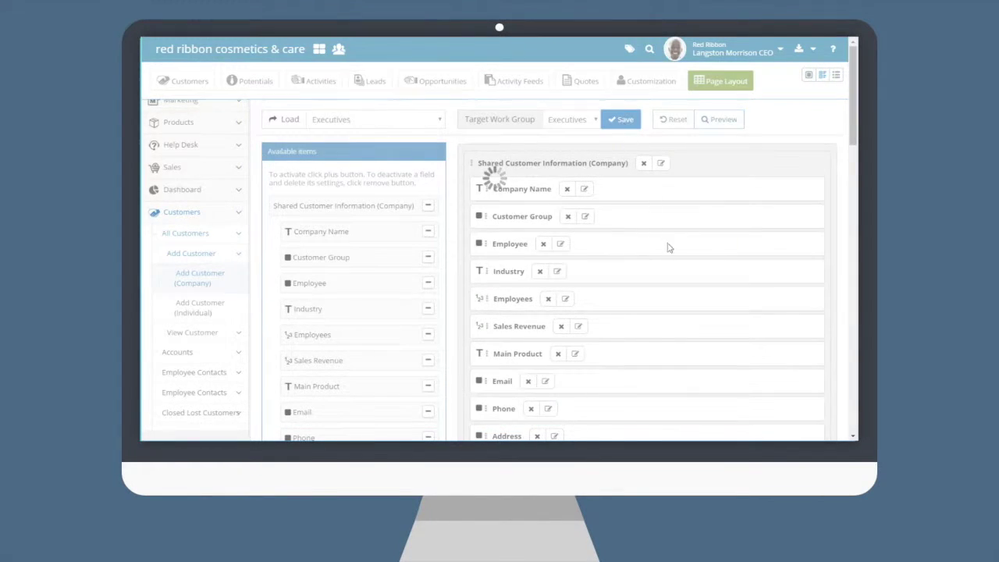
Open a new customer form in the Customers module, check its custom fields at the end, and return to Page Layout.
scroll(672, 258, down, 3)
click(182, 80)
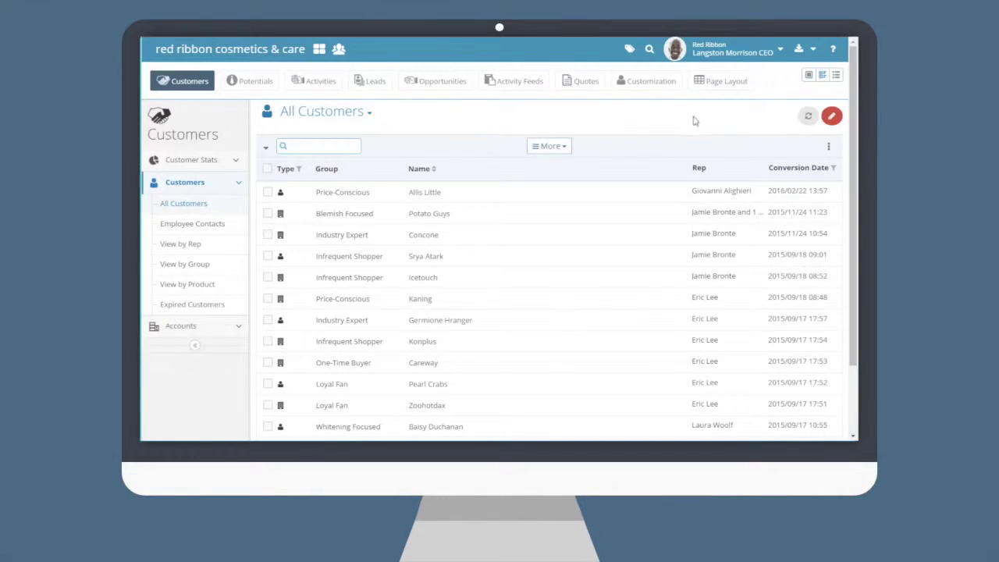
click(825, 123)
scroll(597, 221, down, 10)
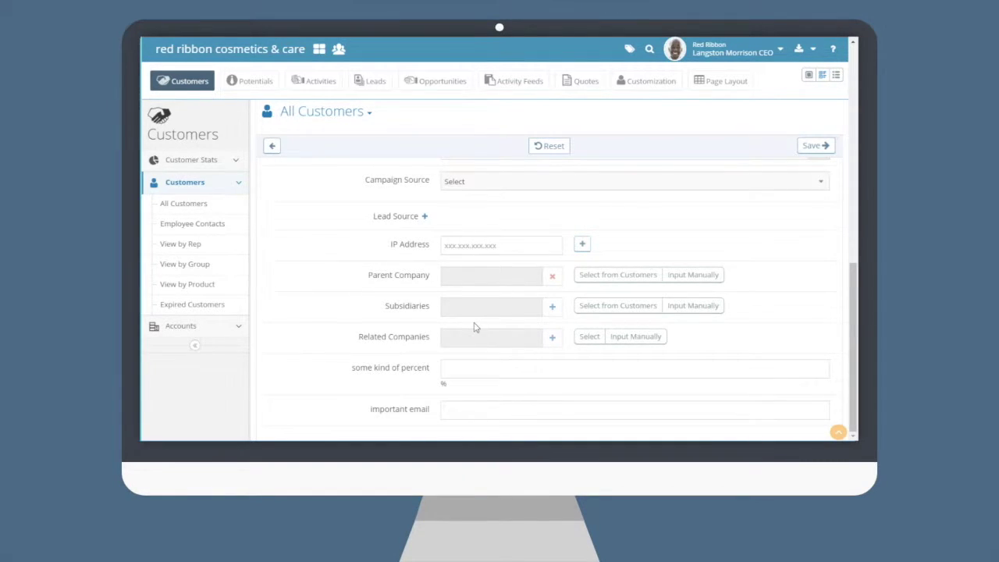
click(272, 145)
click(725, 92)
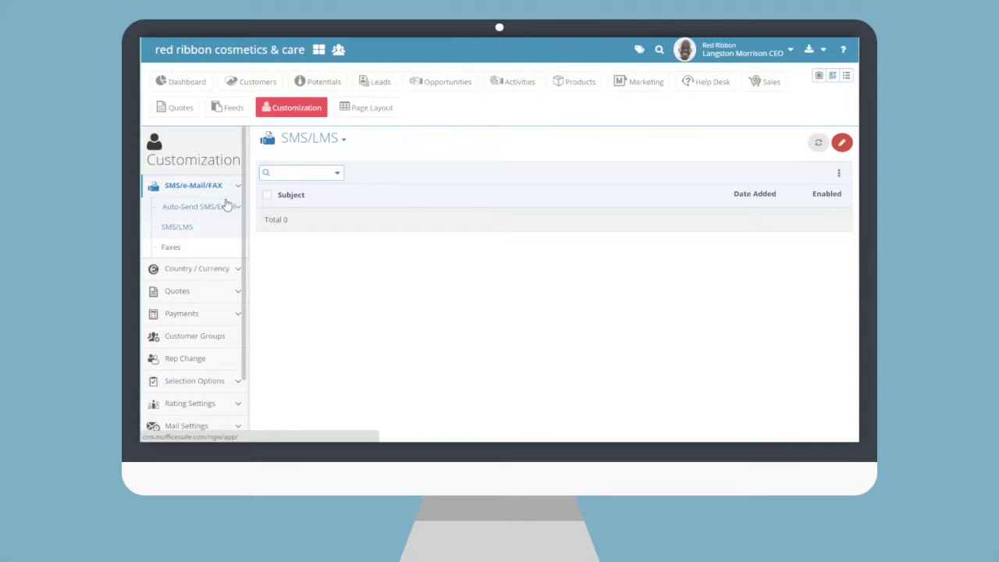
Open Settings / Content for Auto-Send SMS/Email in Customization and review the events that trigger automatic messages.
click(228, 206)
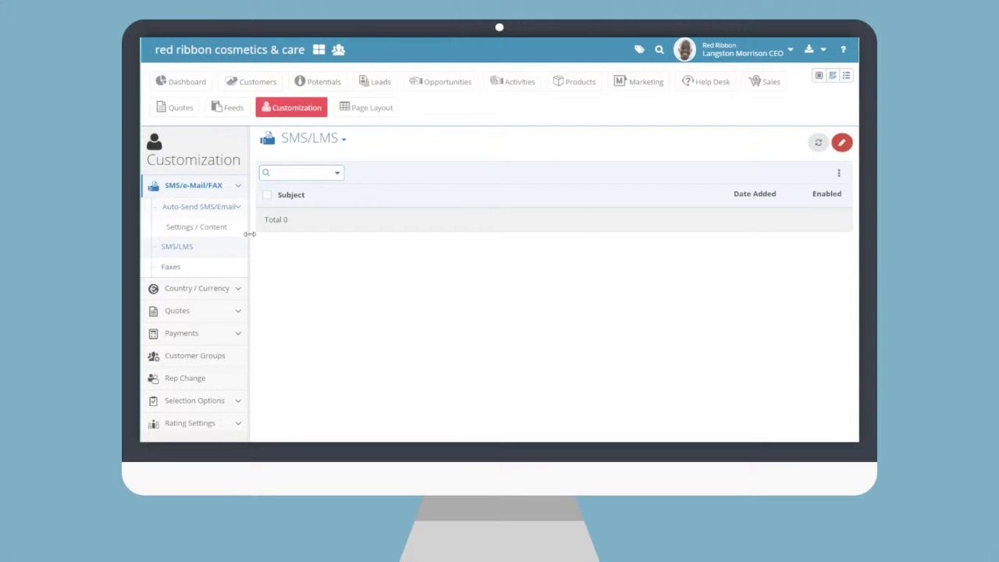
click(218, 227)
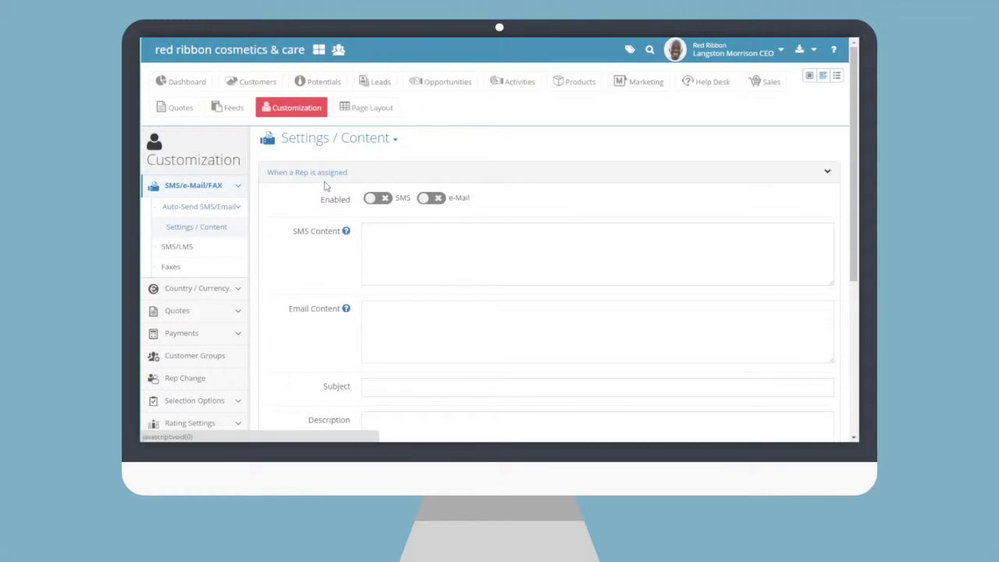
scroll(326, 199, down, 3)
scroll(328, 203, down, 2)
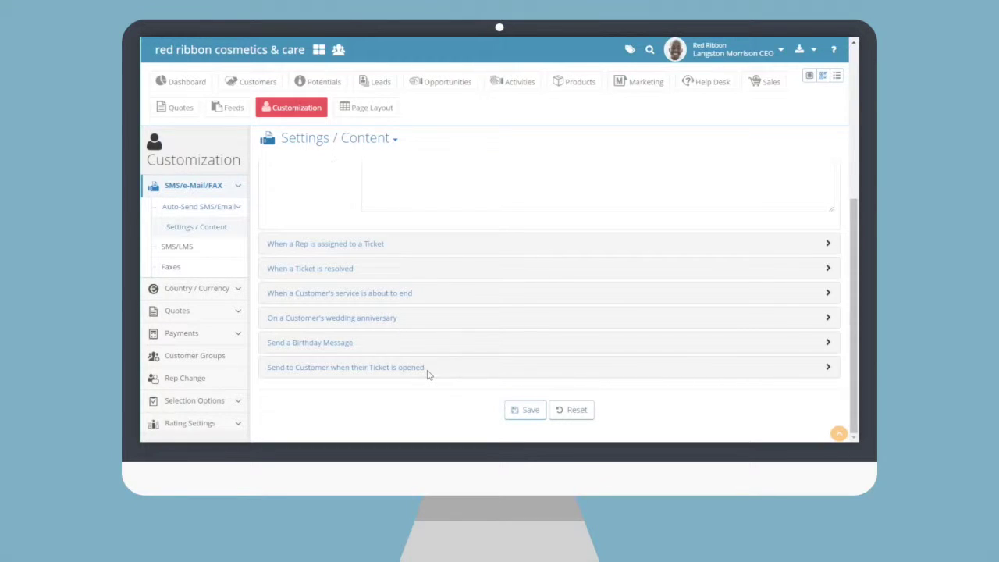
Switch the SMS and e-Mail options for When a Rep is assigned on and off again, and check the content fields.
scroll(428, 374, up, 5)
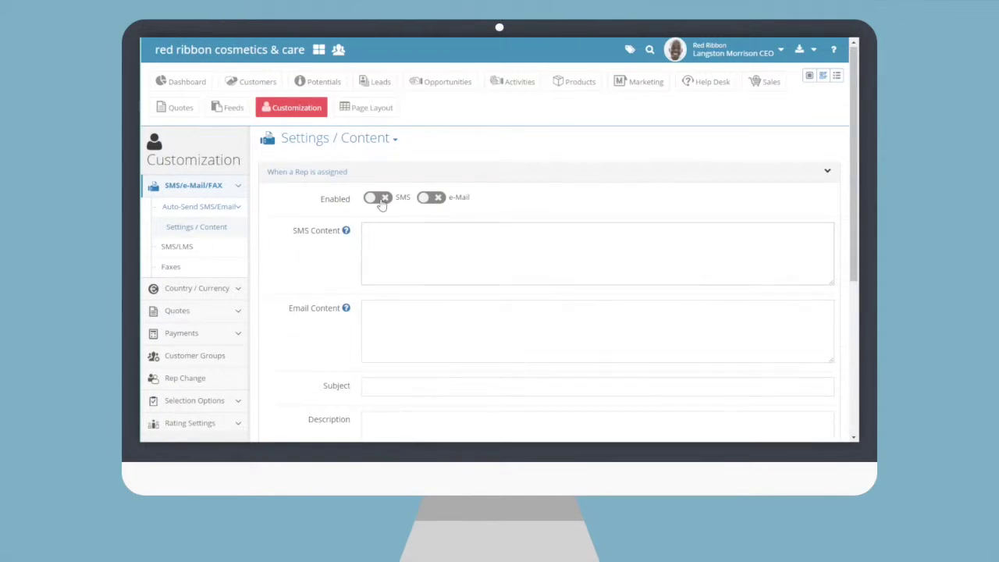
click(378, 198)
click(379, 198)
click(428, 200)
click(427, 199)
scroll(394, 242, down, 1)
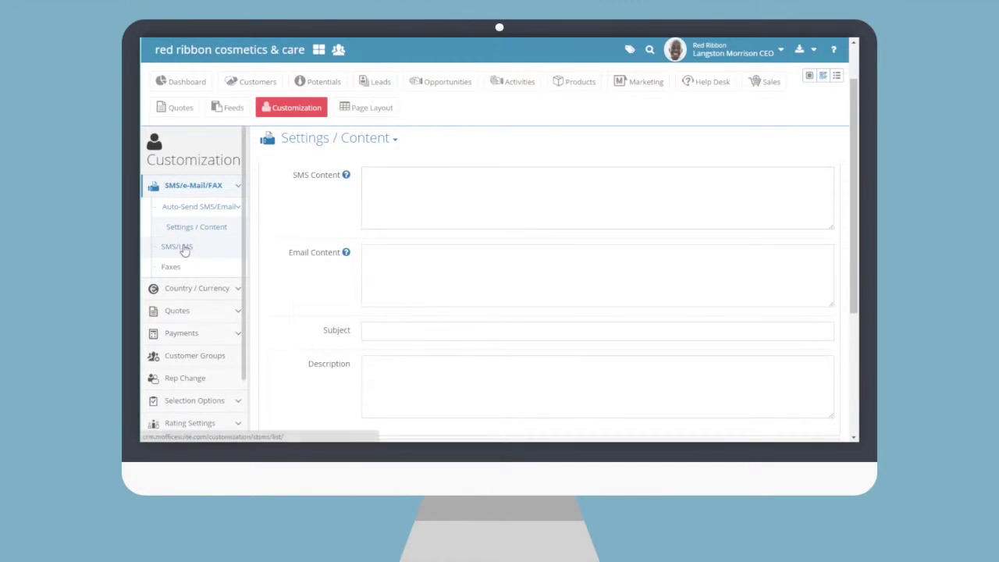
Open a new SMS/LMS template form, switch its Enabled option on and off again, and return to the list without saving.
click(185, 248)
click(841, 142)
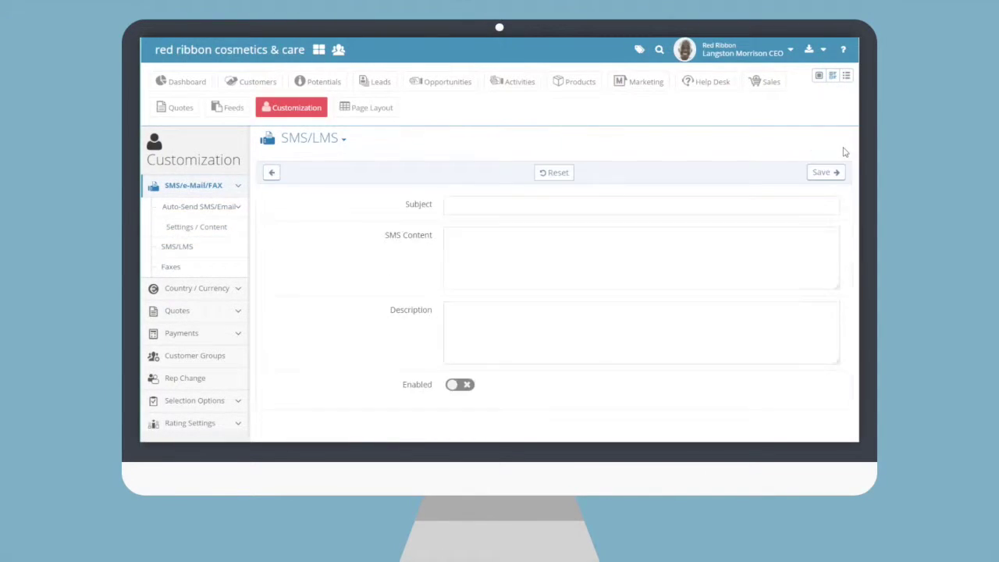
click(465, 391)
click(466, 391)
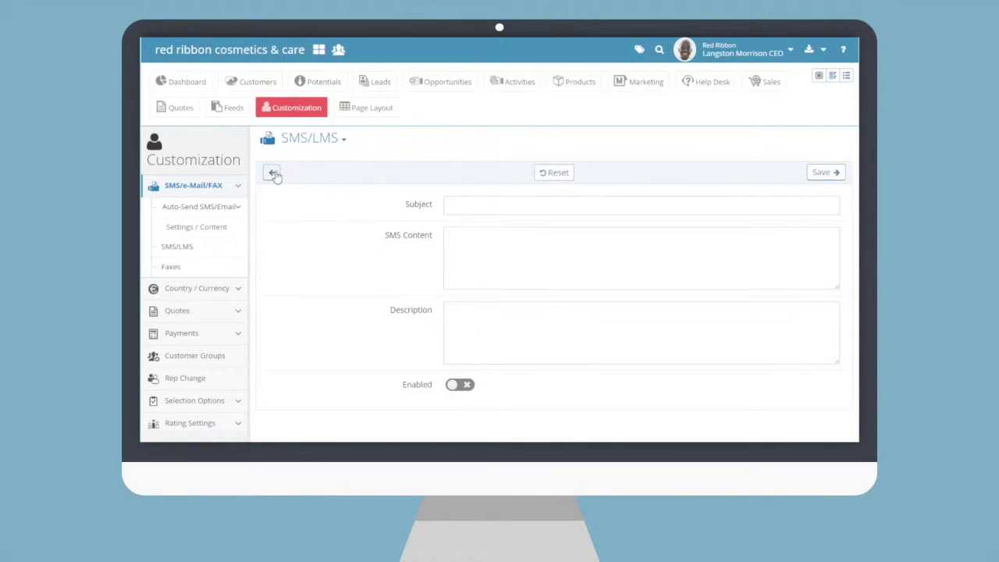
click(273, 174)
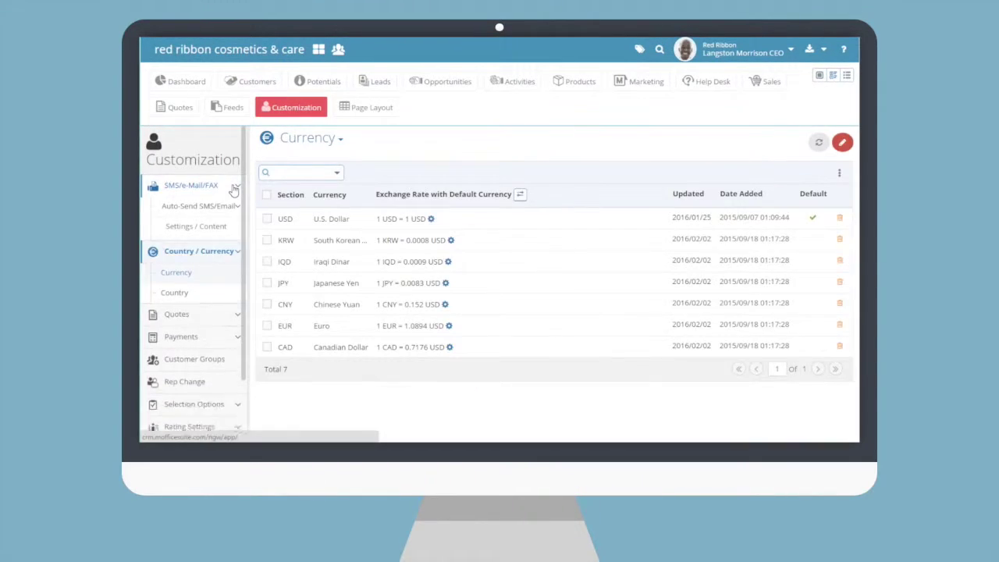
Select and deselect U.S. Dollar in the Currency list, try adding Chinese Yuan to Currencies in Use, and go back without saving.
click(266, 219)
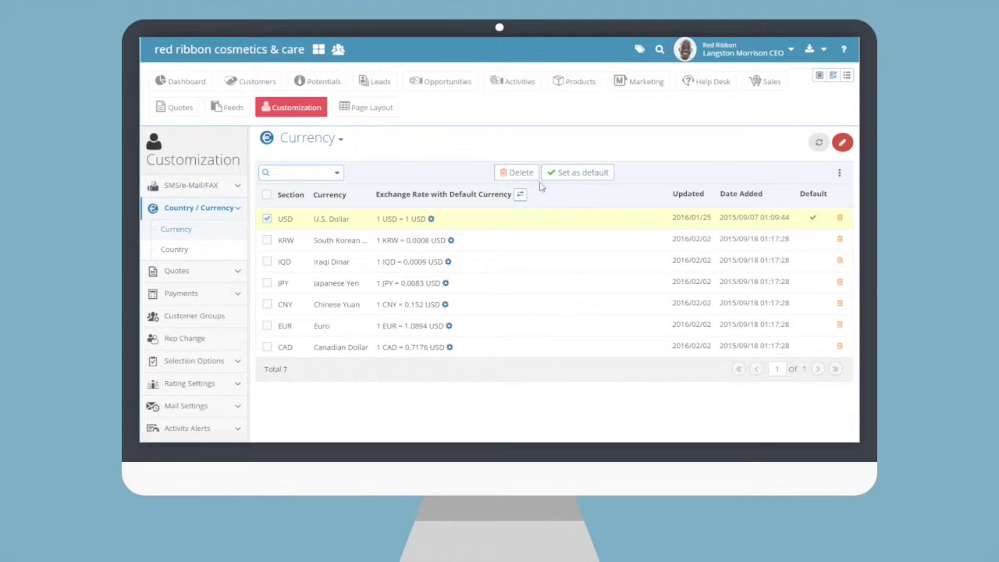
click(267, 220)
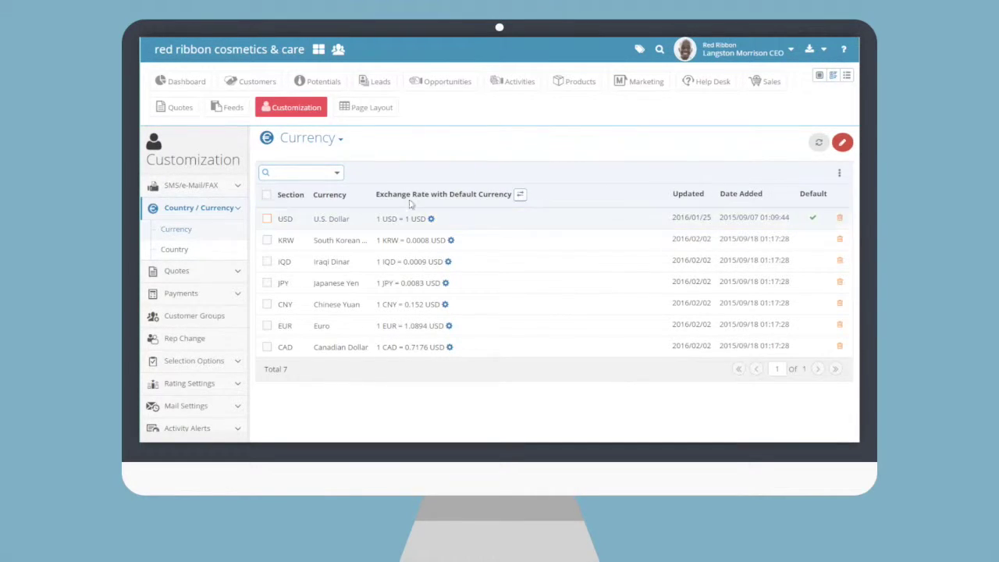
click(842, 142)
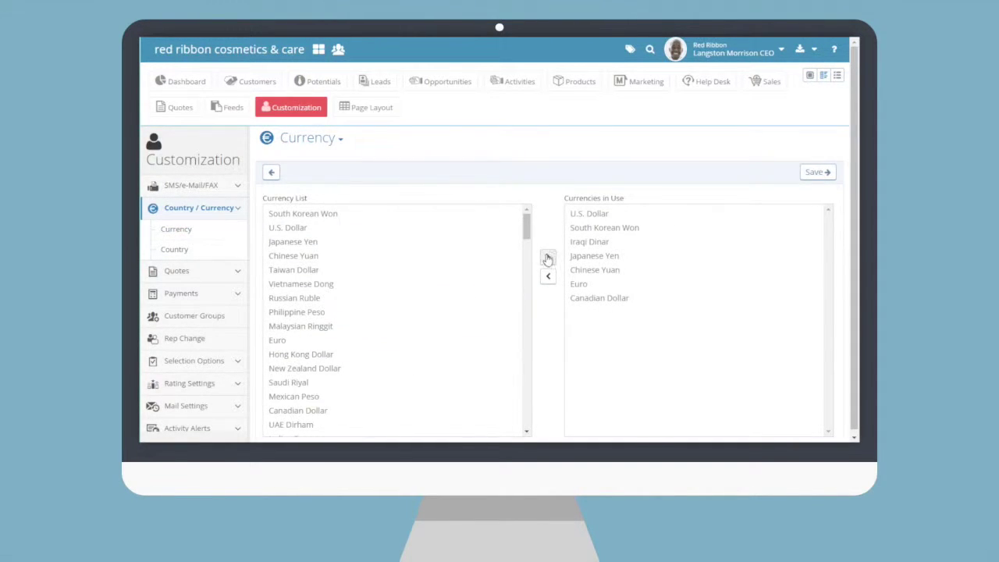
click(334, 256)
click(547, 259)
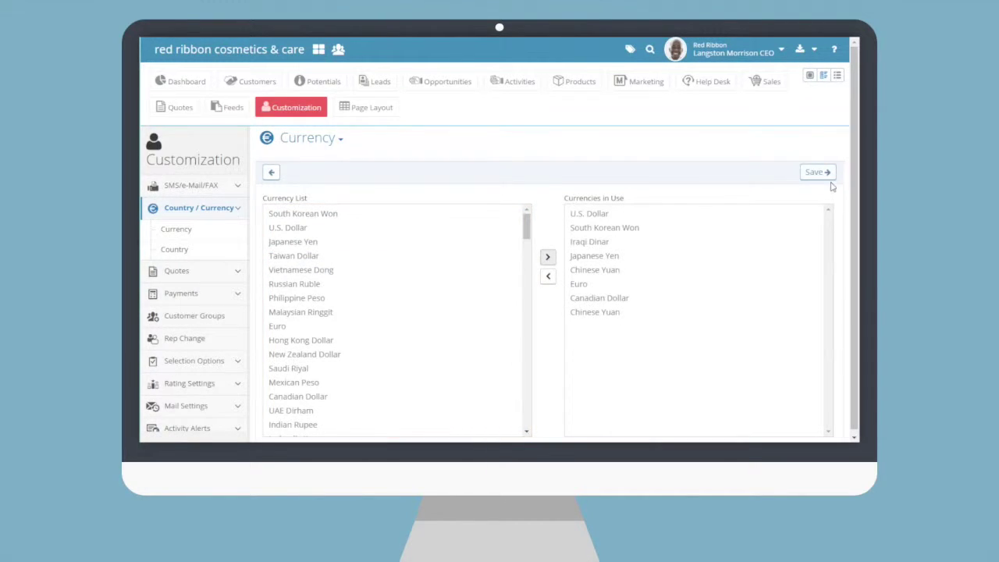
click(271, 173)
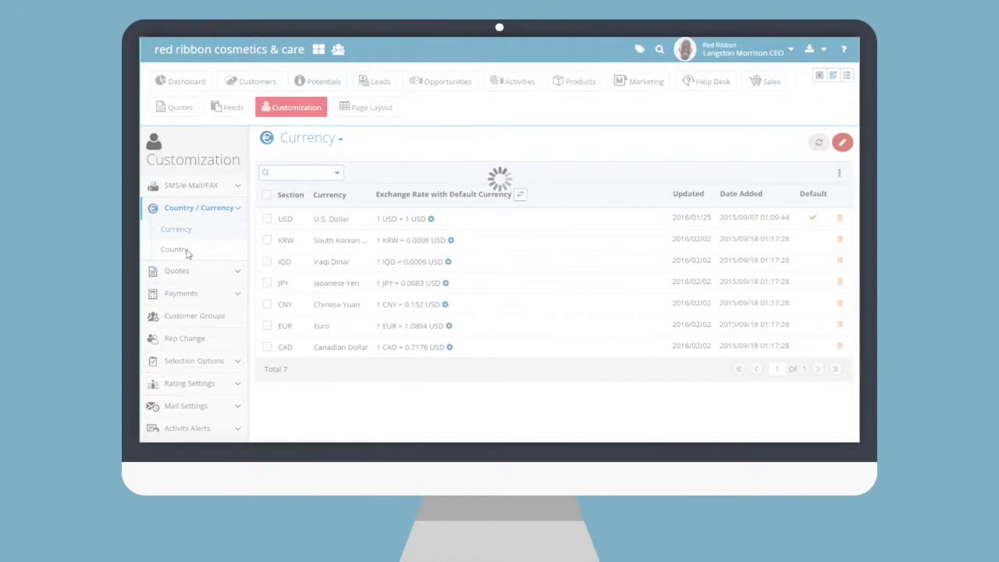
Open the Country settings and add Andorra to Countries in Use.
click(179, 249)
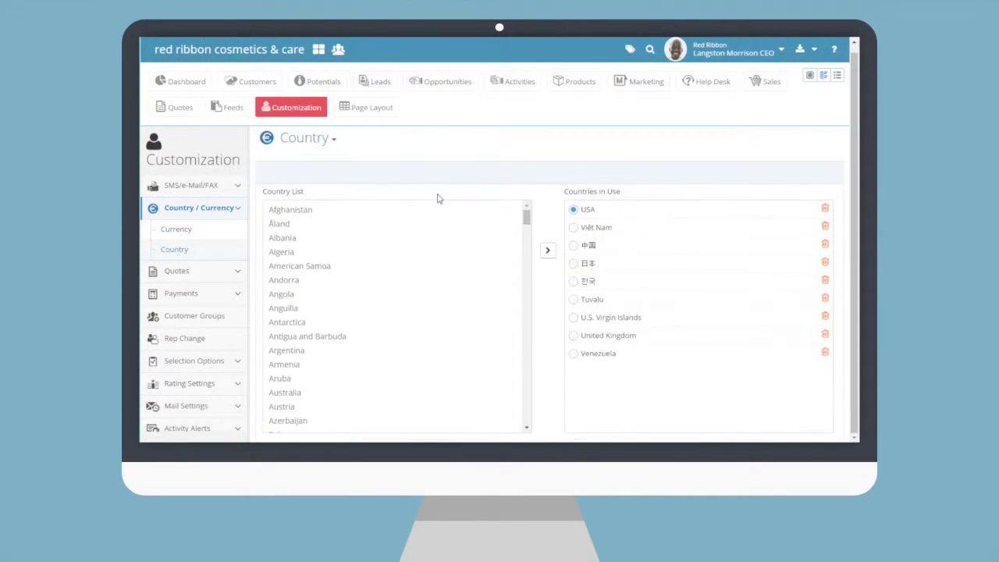
click(399, 282)
click(547, 250)
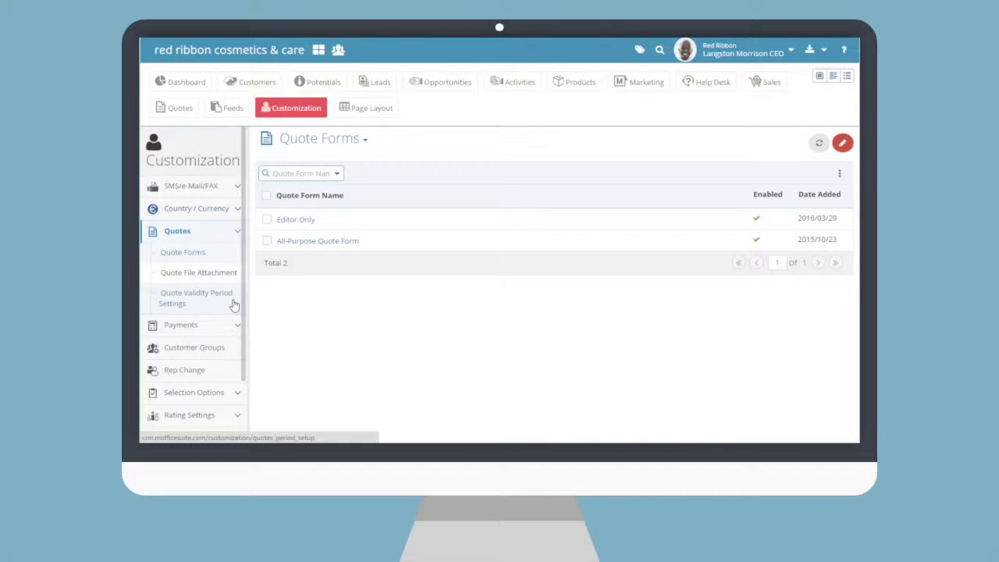
Open a new form in Quote Forms and review its default setting, editor and placeholder codes down to the product lists.
click(842, 143)
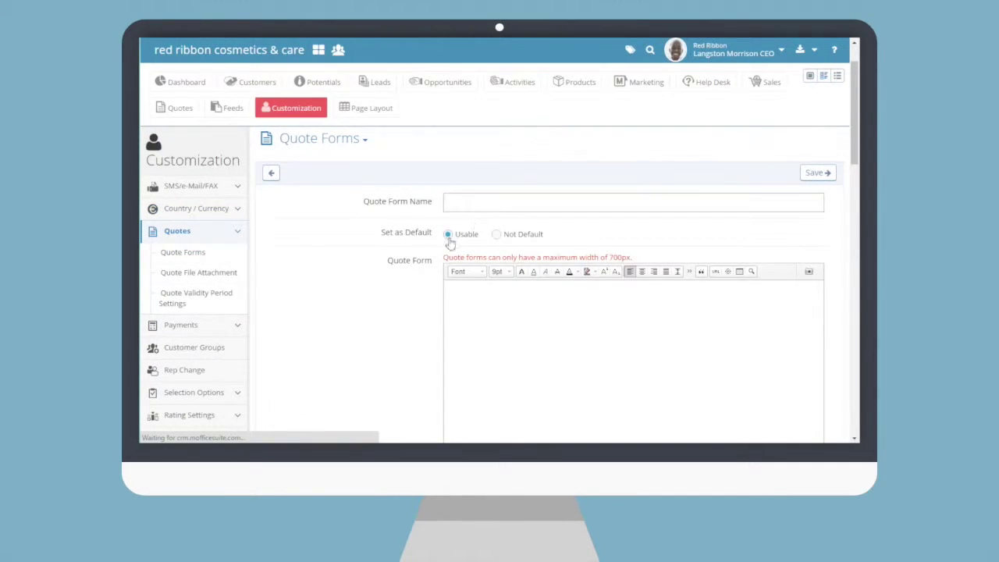
scroll(414, 290, down, 5)
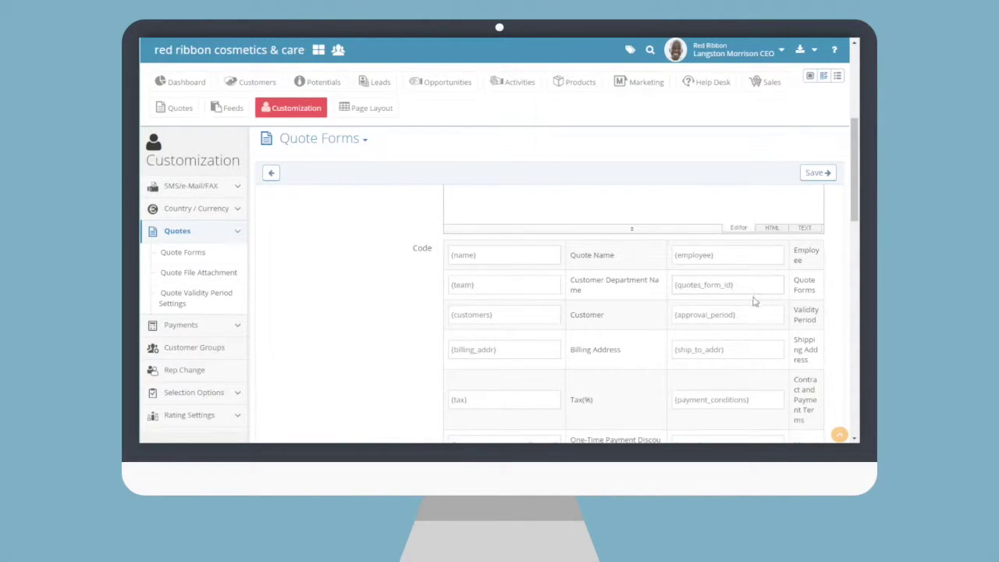
scroll(638, 301, down, 3)
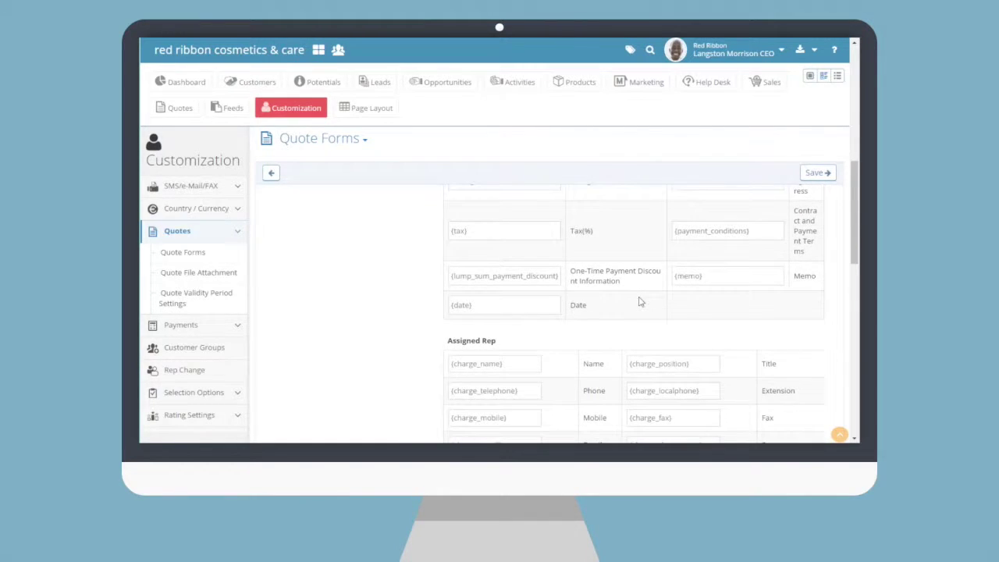
scroll(638, 301, down, 5)
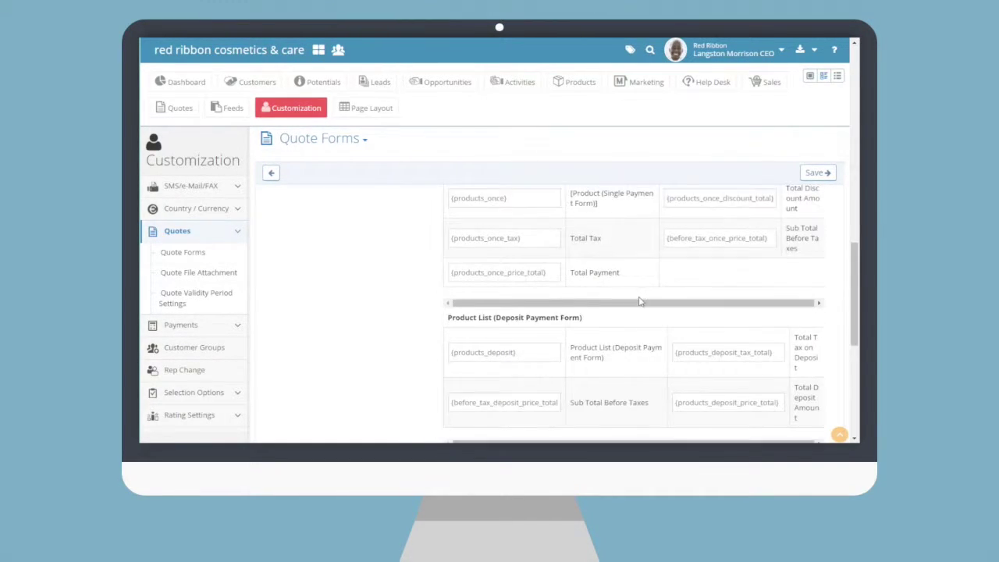
Open a new Quote File Attachment form to see its fields, and view the Quote Validity Period Settings.
click(212, 271)
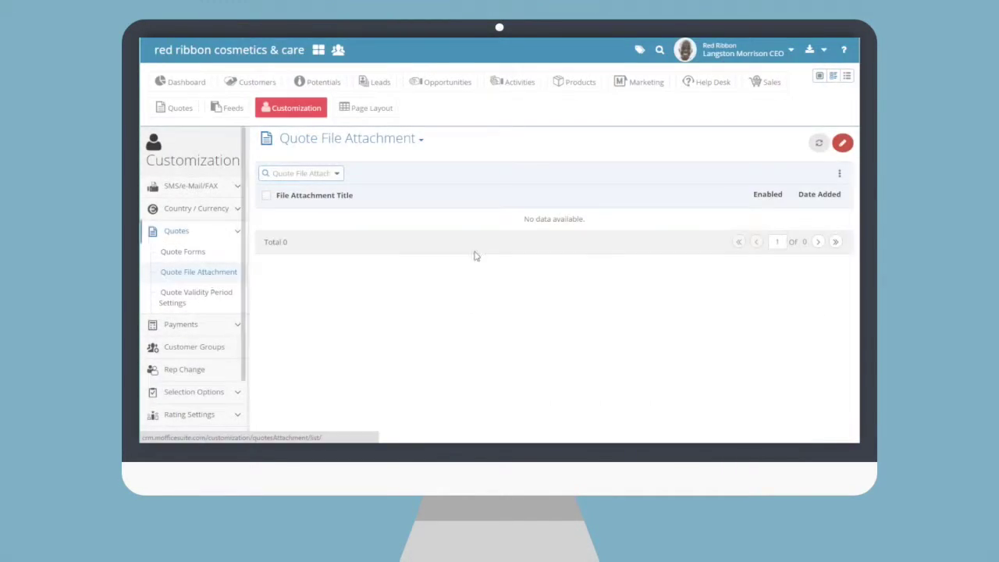
click(843, 145)
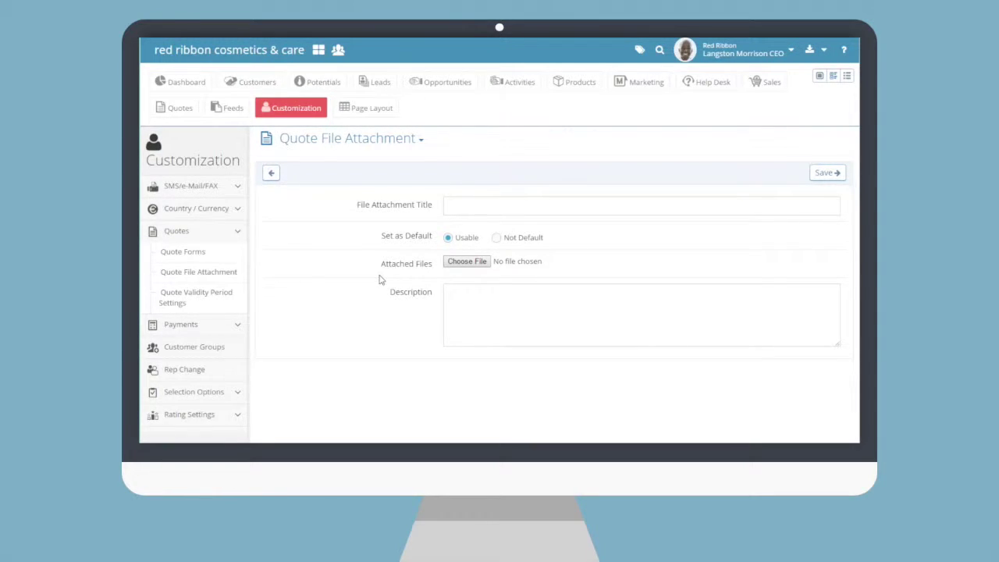
click(195, 295)
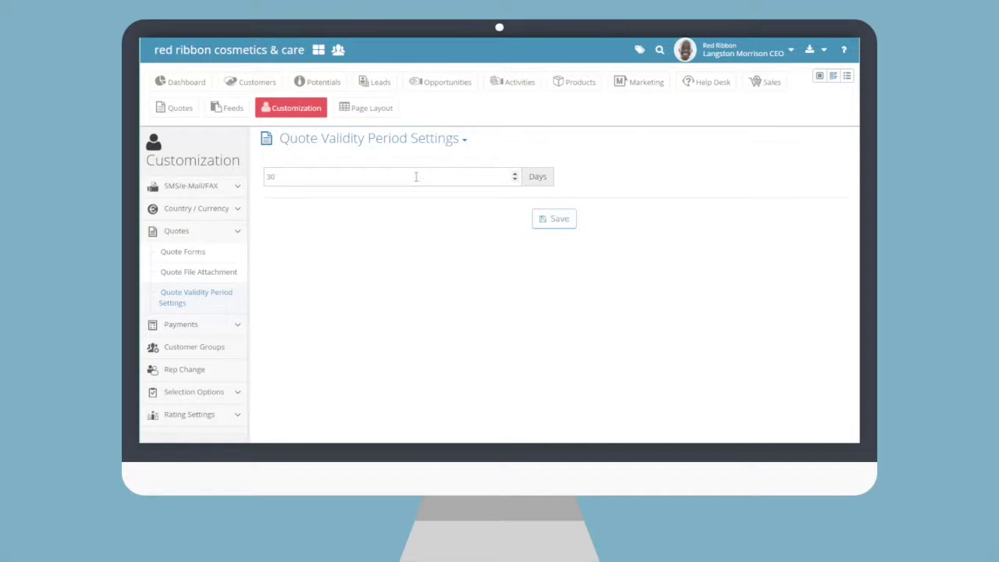
Expand Payments in place of Quotes and view the Billing Options available for adding a sale.
click(229, 327)
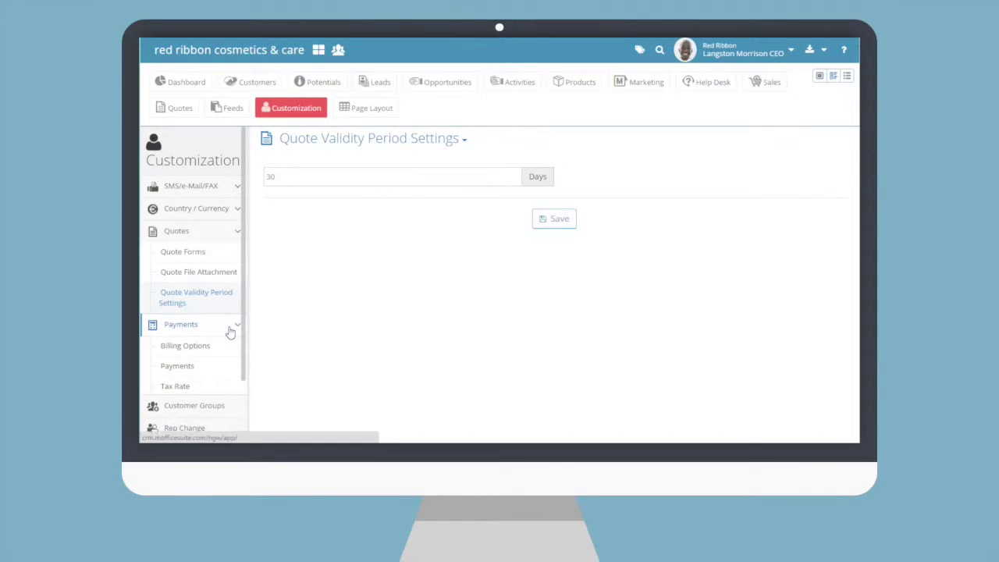
click(237, 234)
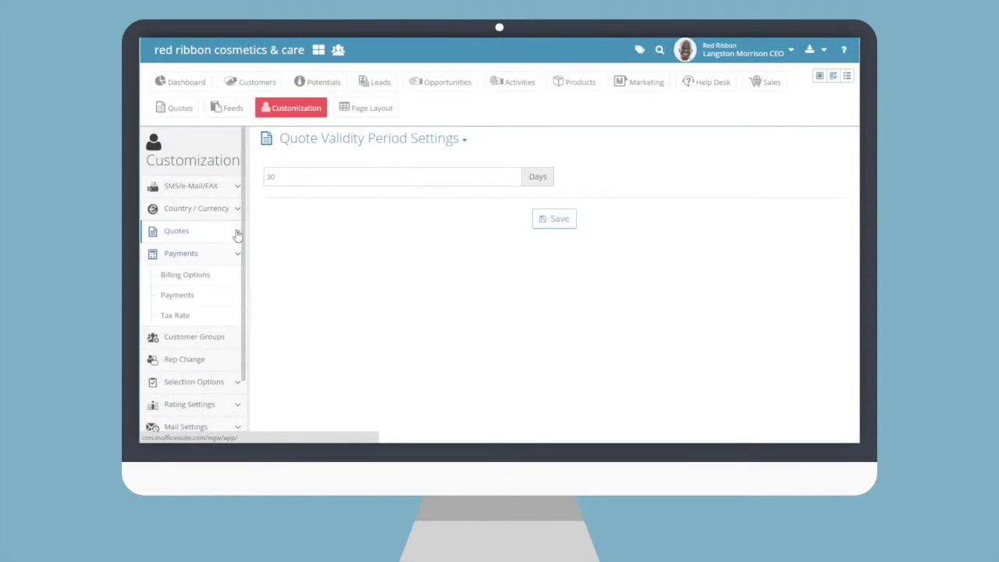
click(211, 274)
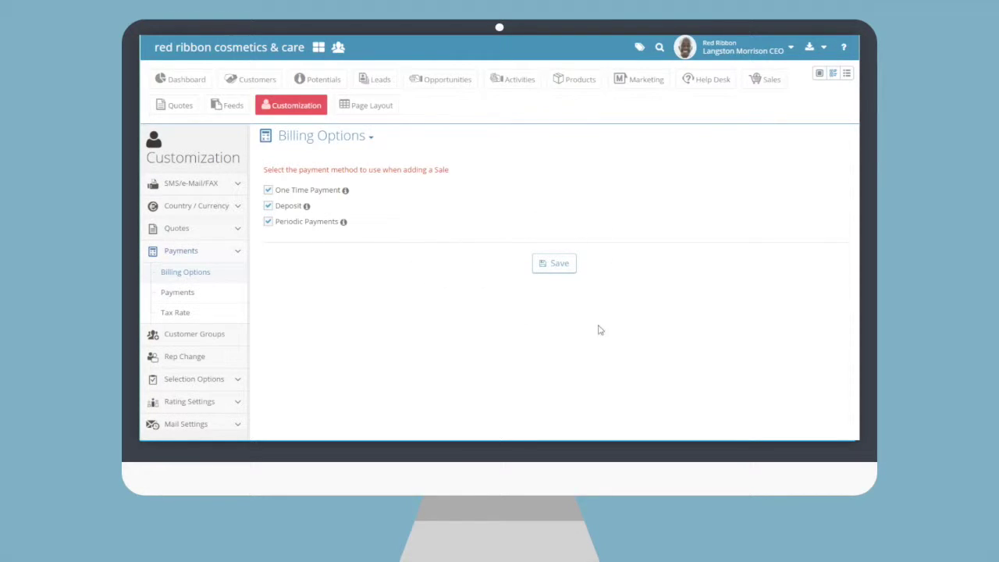
Review the yearly, monthly and quarterly payment settings, and view the Tax Rate page.
click(189, 293)
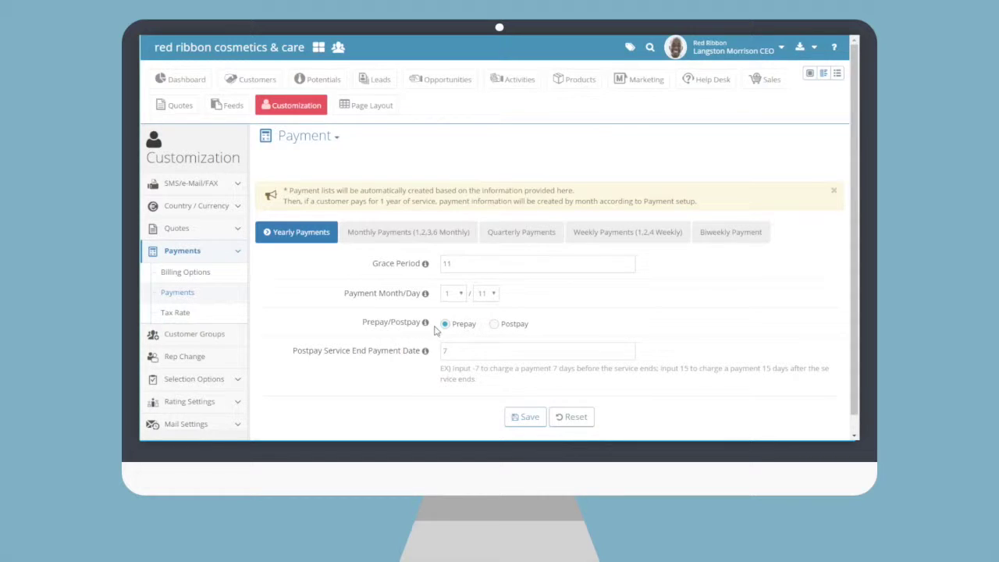
click(430, 234)
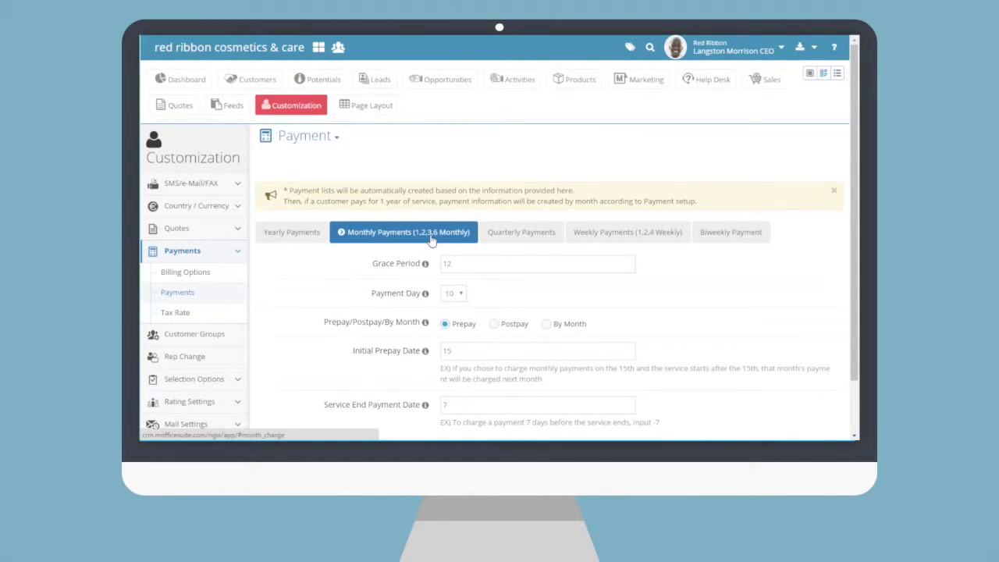
click(547, 234)
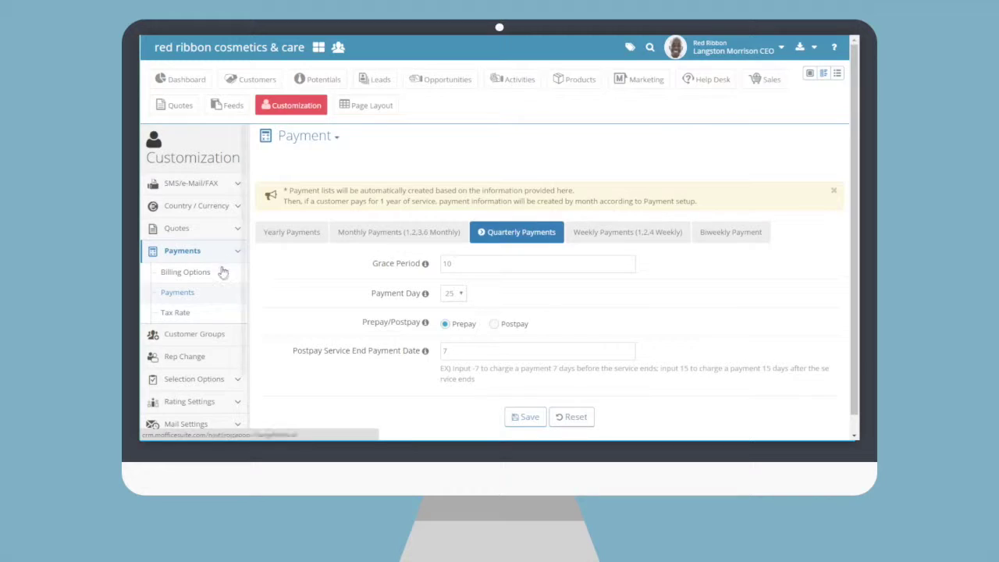
click(238, 313)
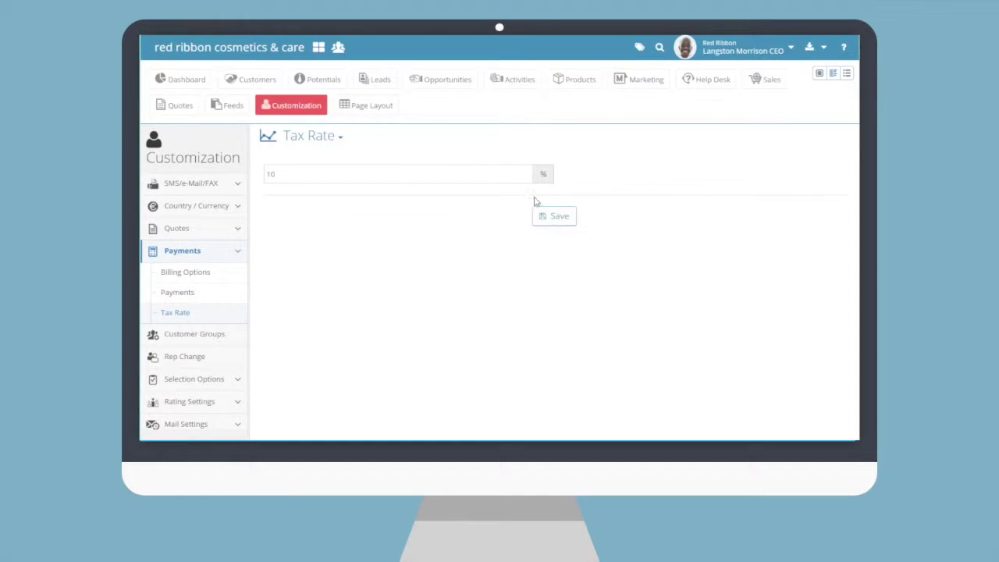
Open Customer Groups and examine the parent group choices and the name and description fields for a new group.
click(194, 334)
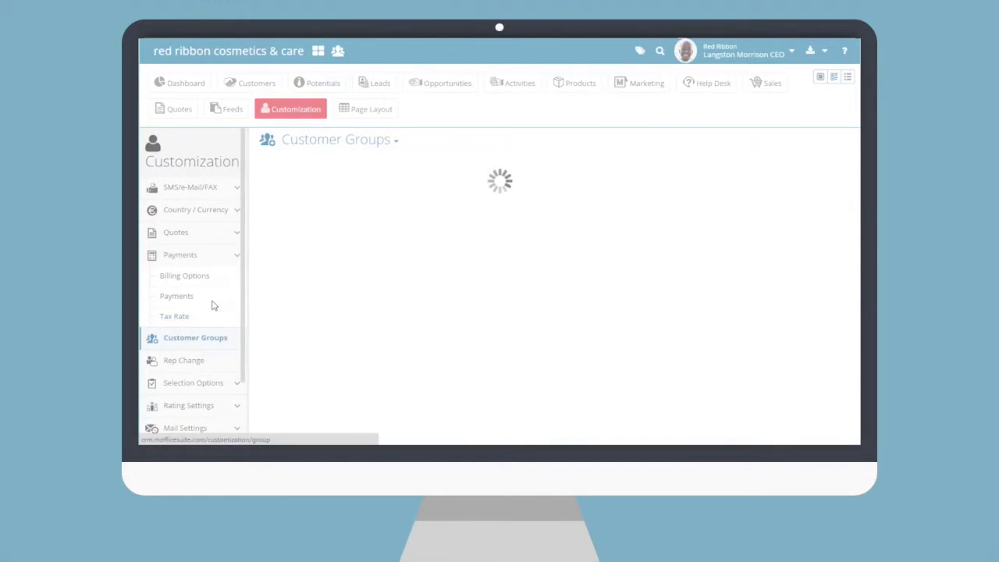
click(234, 254)
click(682, 215)
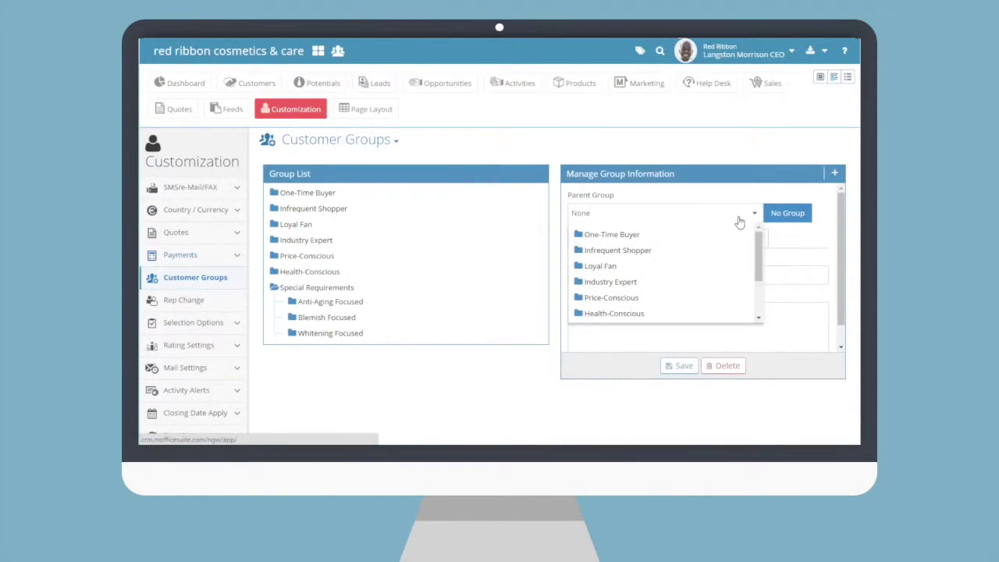
click(587, 219)
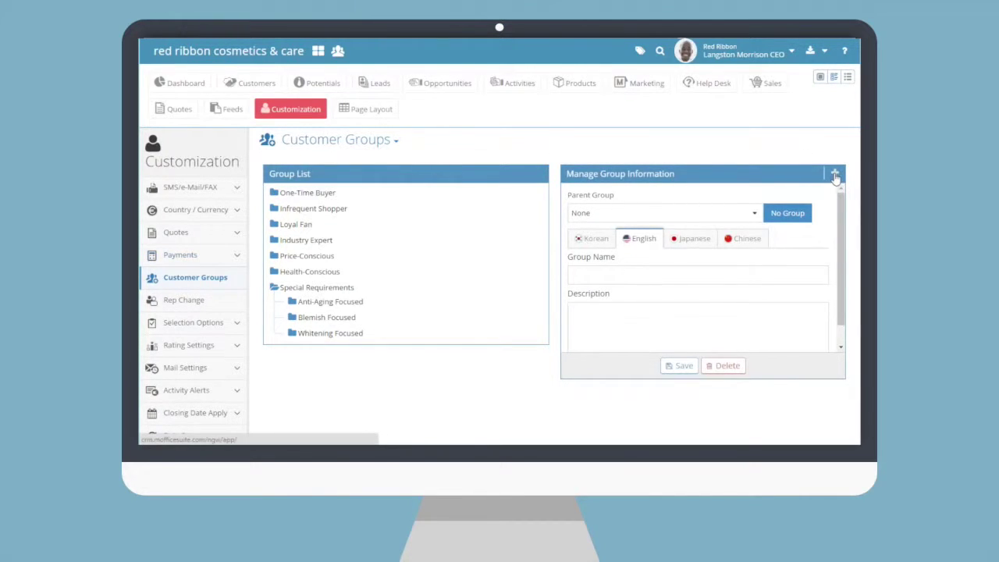
click(754, 213)
click(629, 414)
click(650, 274)
click(659, 330)
click(735, 221)
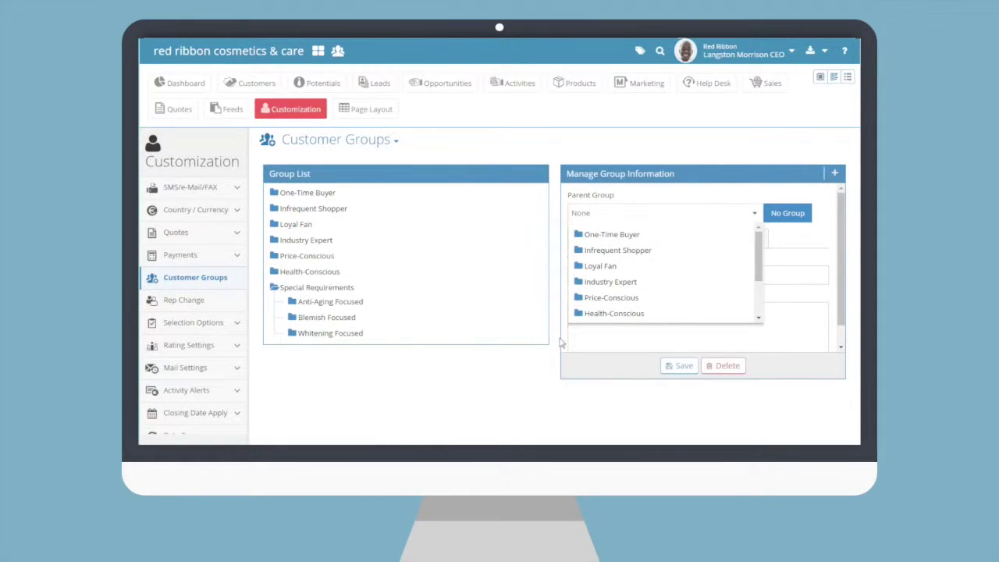
click(514, 359)
In Rep Change, set the first CS rep as Previous Assigned Rep and the second as New Assigned Rep, and save.
click(231, 302)
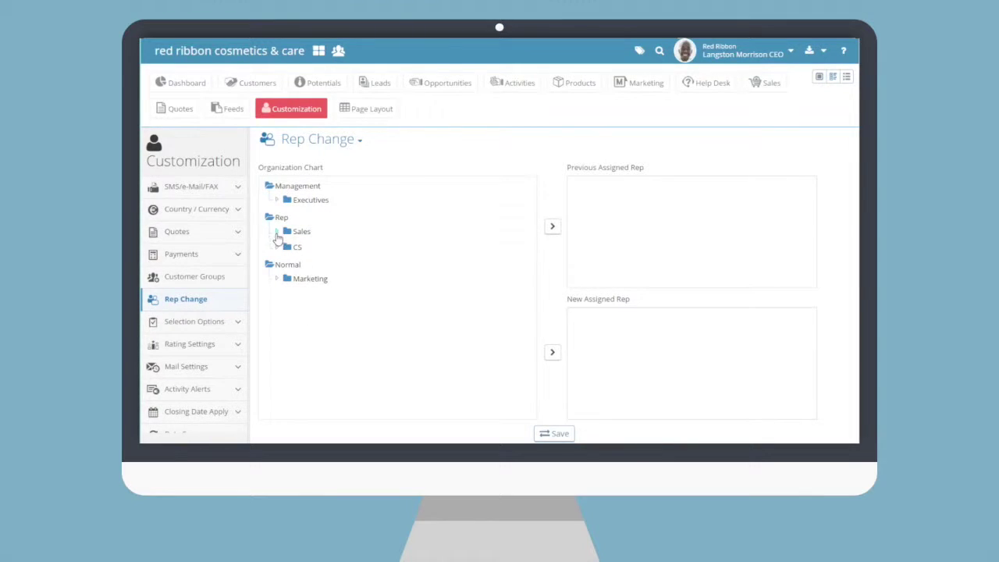
click(277, 246)
click(370, 258)
click(552, 228)
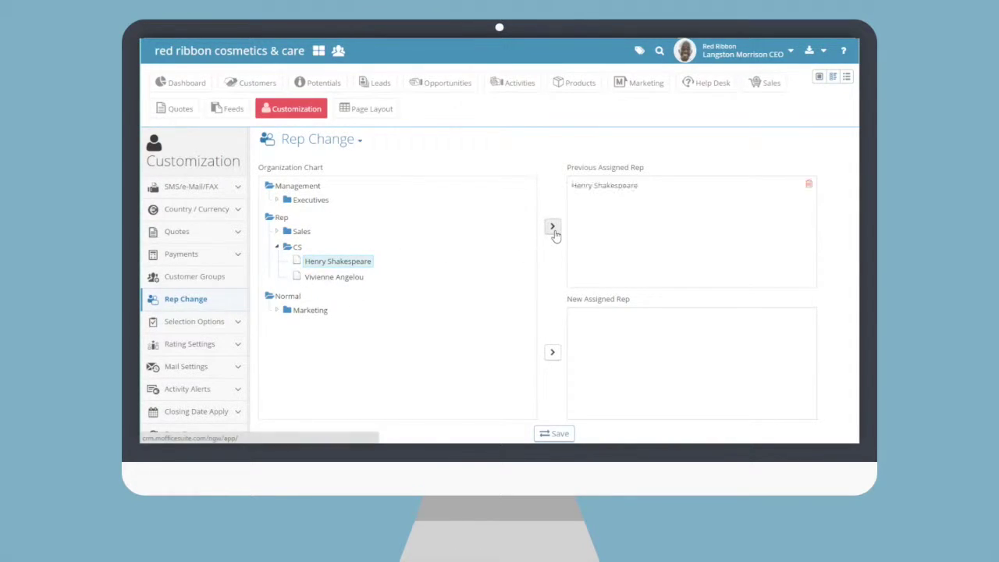
click(335, 279)
click(552, 352)
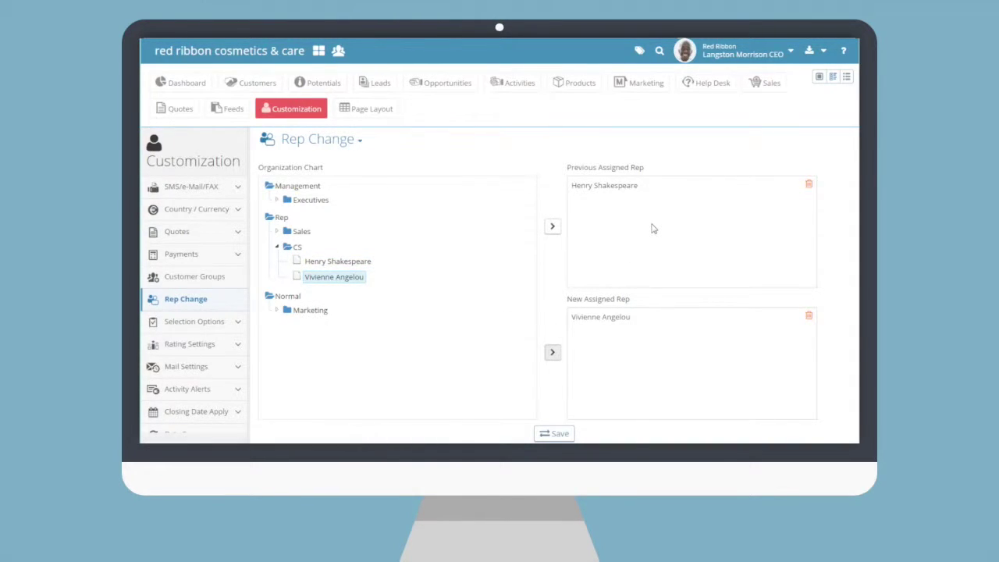
click(563, 434)
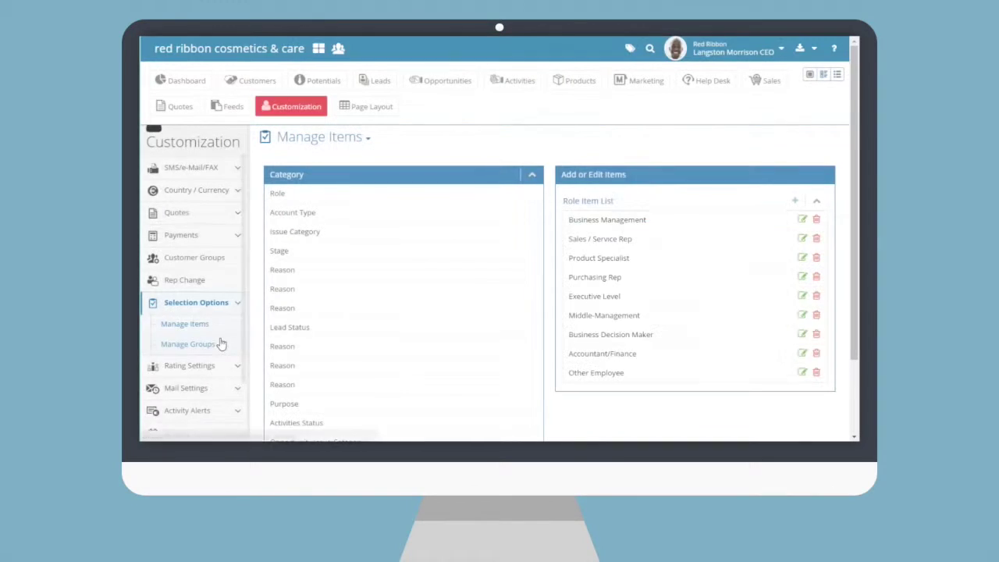
Review the categories and role items in Manage Items, and expand the Advertising group under the Lead Source list in Manage Groups.
scroll(223, 341, down, 2)
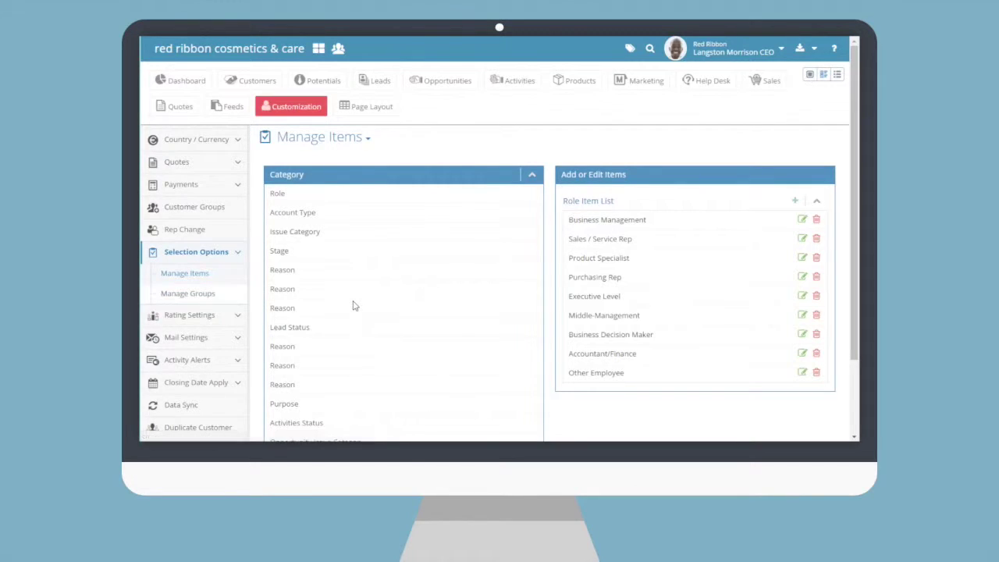
scroll(352, 305, down, 2)
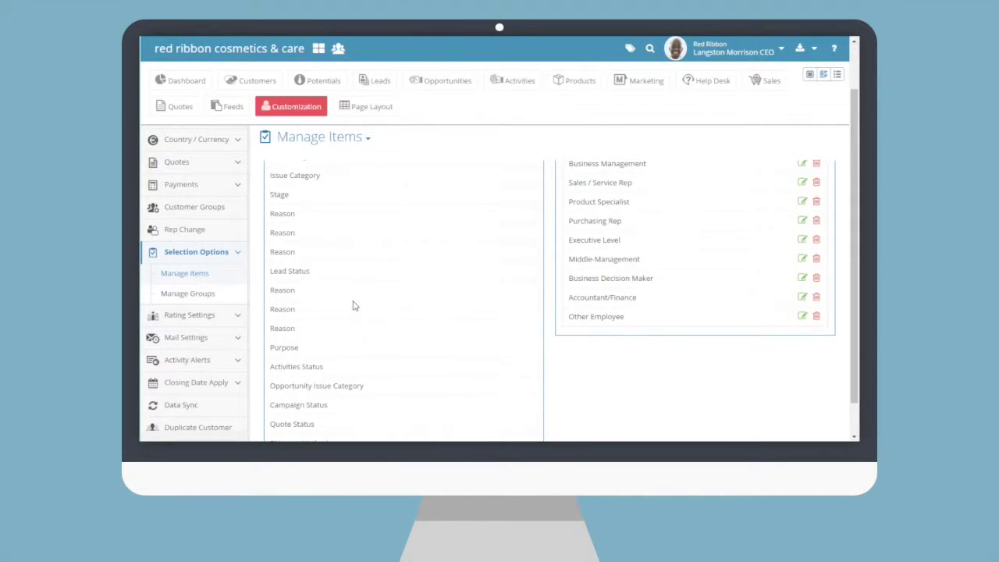
scroll(353, 305, up, 2)
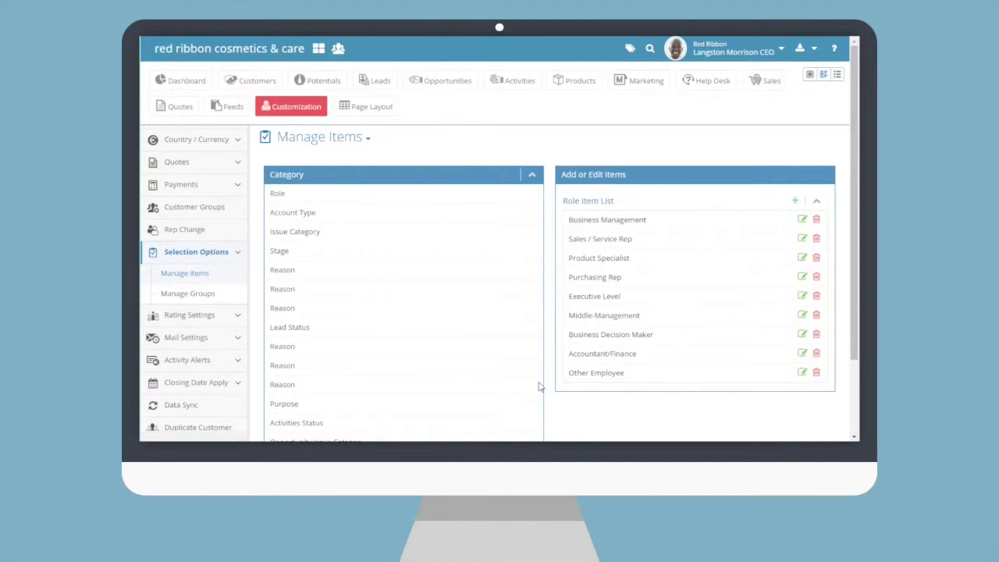
click(189, 295)
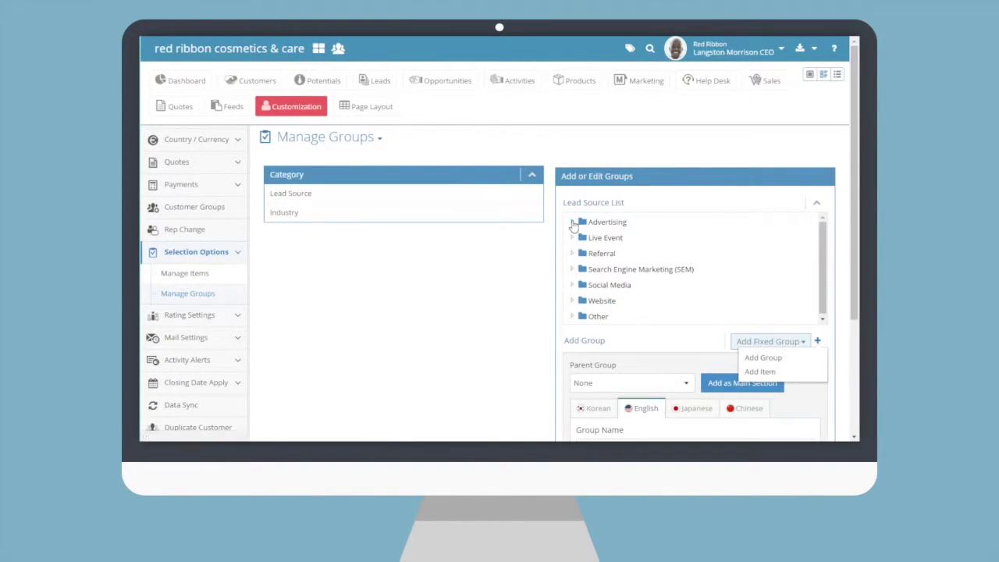
click(573, 223)
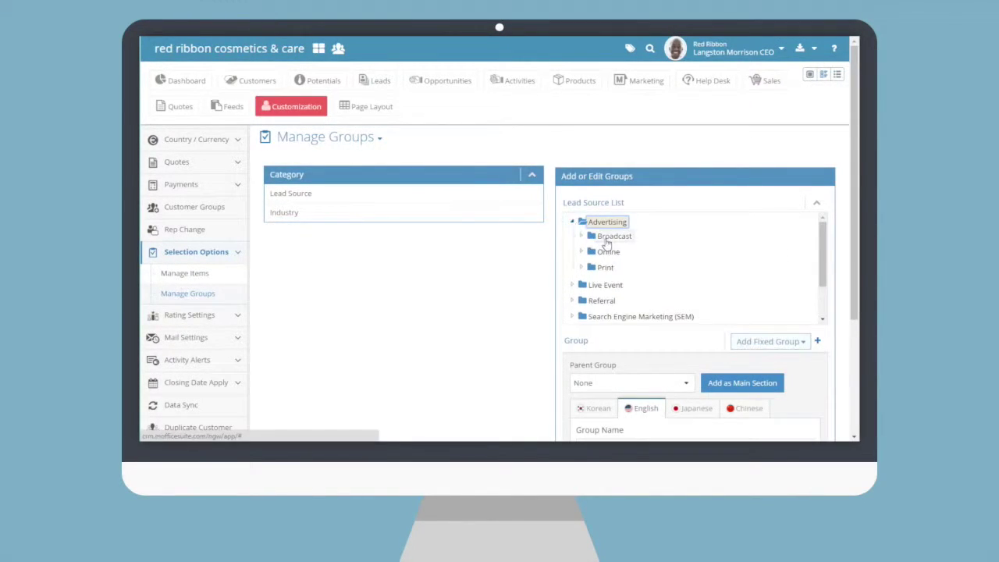
Expand Rating Settings in place of Selection Options, and view the Ratings page and the units and point values in Set Conditions.
click(226, 316)
click(221, 336)
click(238, 254)
scroll(239, 242, down, 1)
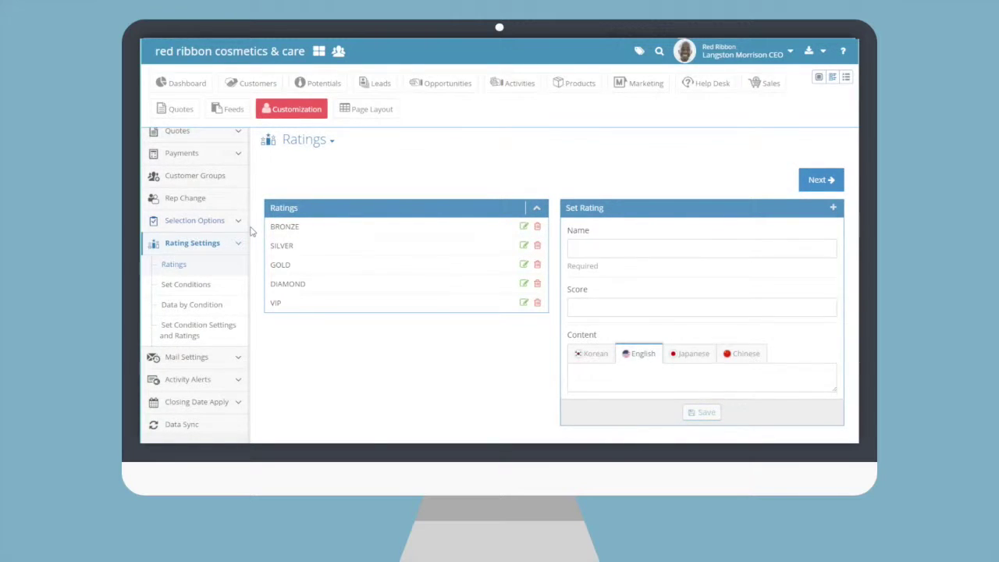
click(166, 285)
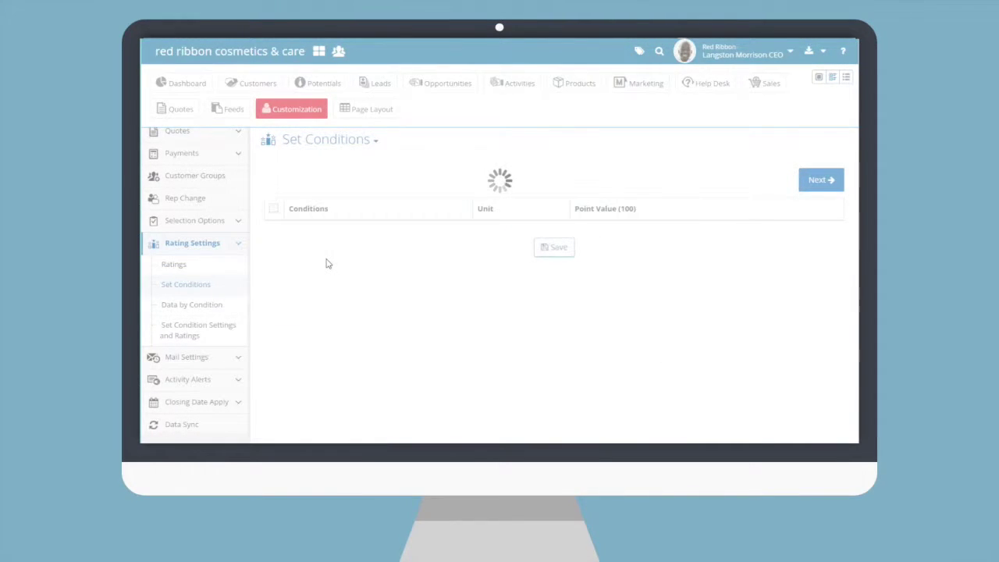
scroll(593, 252, down, 2)
click(611, 277)
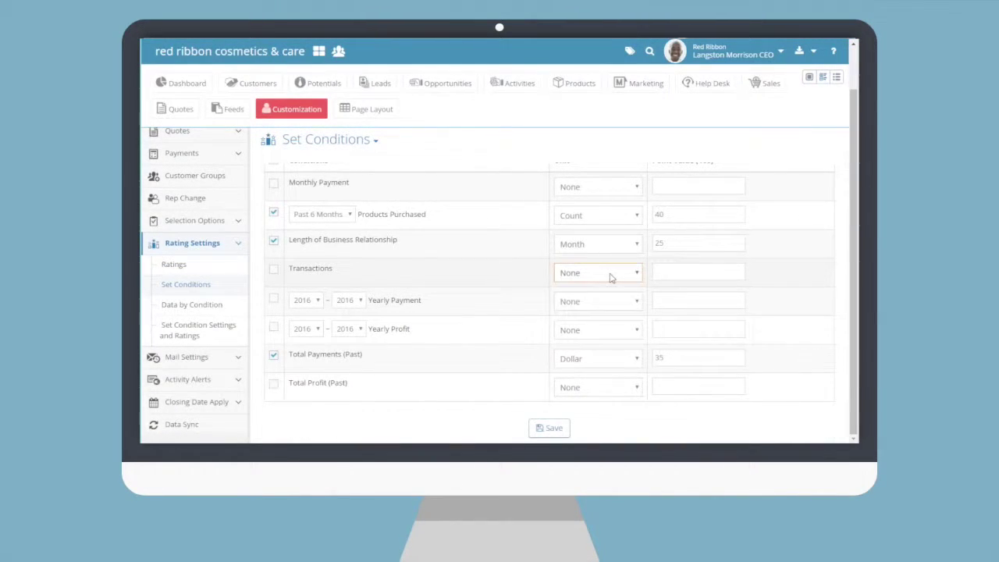
View Data by Condition and examine the rating ranges in Set Condition Settings and Ratings.
click(189, 306)
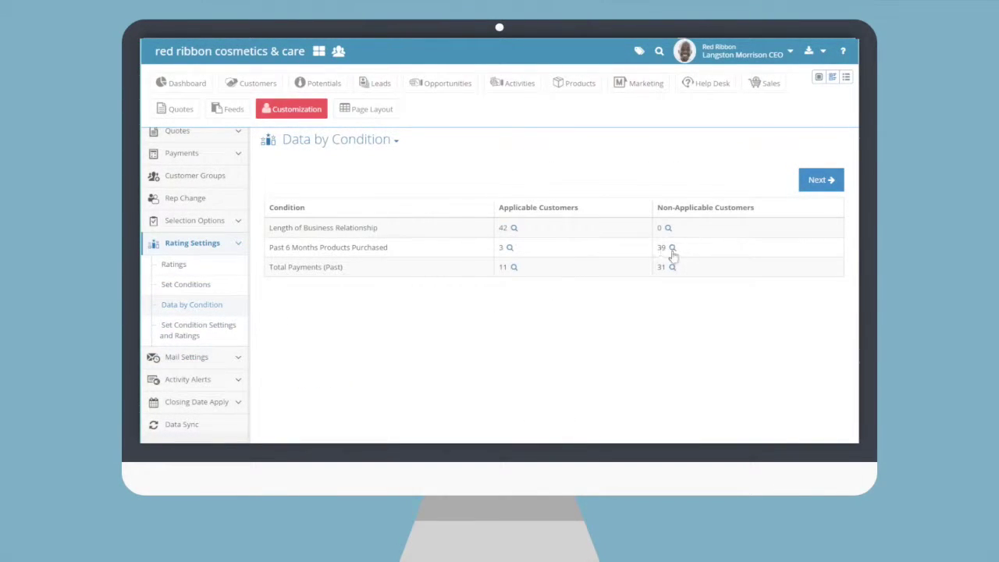
click(191, 327)
scroll(358, 260, down, 4)
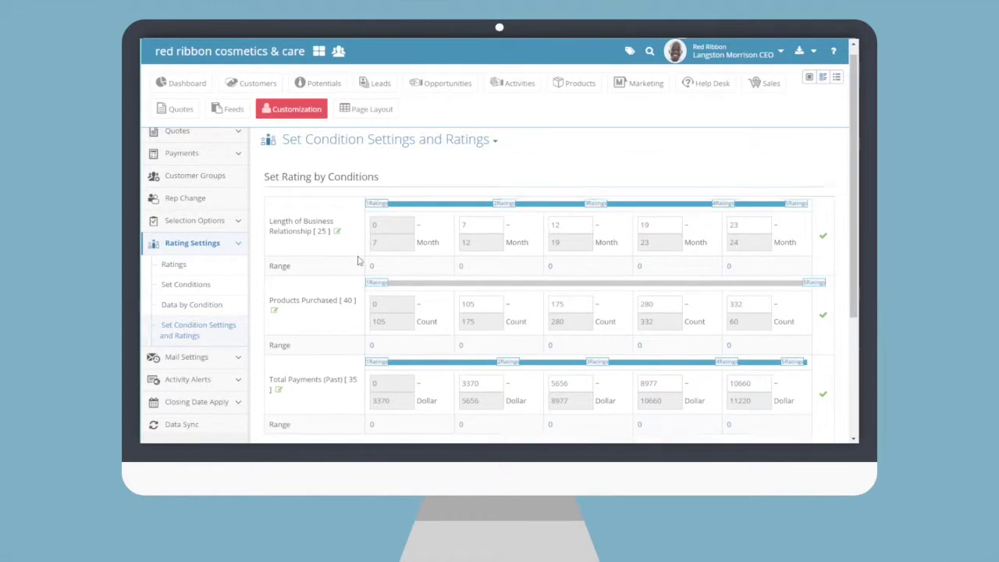
scroll(360, 297, down, 1)
scroll(365, 328, up, 2)
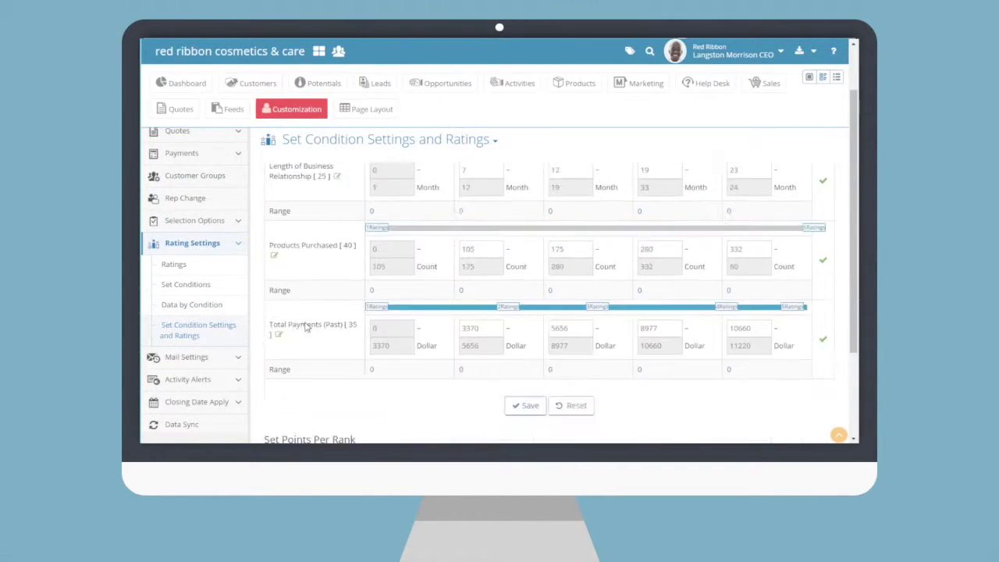
Expand Mail Settings in place of Rating Settings, and examine the POP fields for adding an external mail address.
click(187, 357)
click(239, 247)
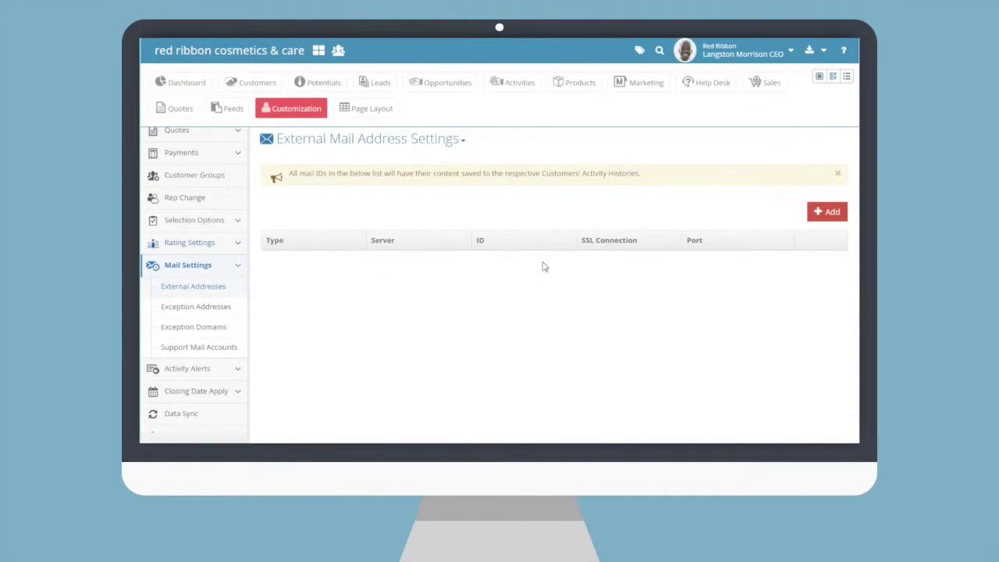
click(827, 212)
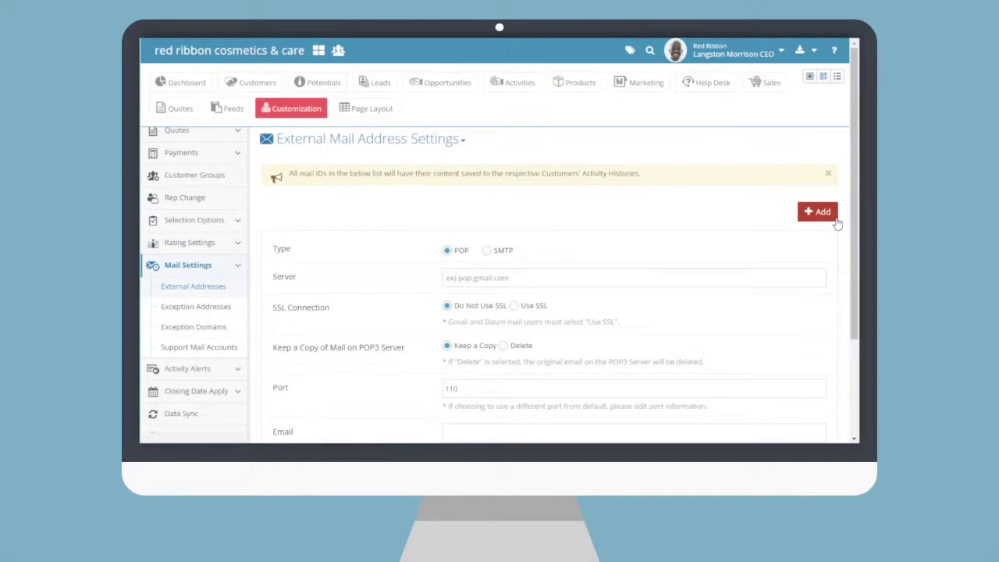
scroll(503, 267, down, 3)
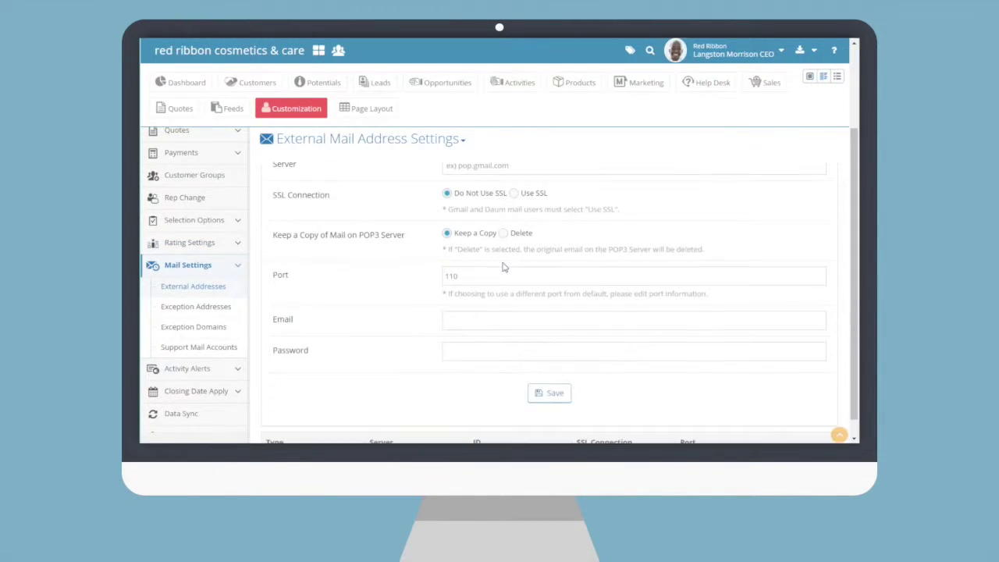
scroll(503, 266, down, 1)
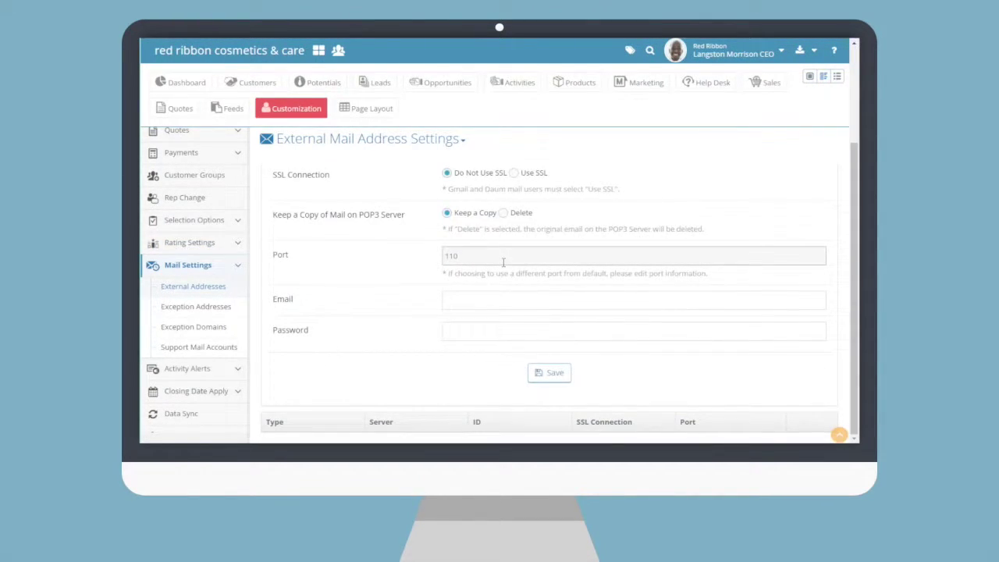
scroll(504, 263, up, 4)
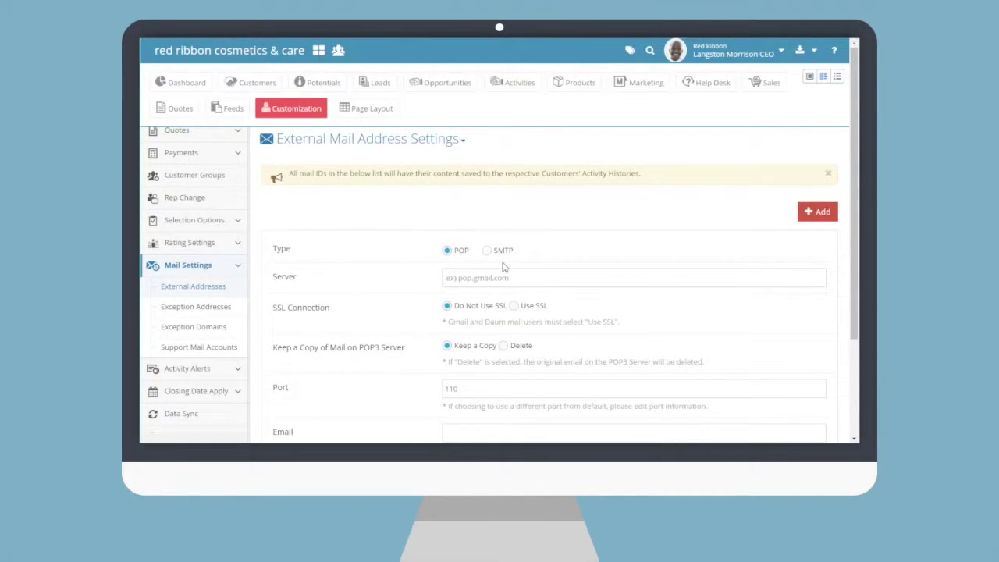
Set the new external mail address's type to SMTP and review the fields it requires.
click(502, 252)
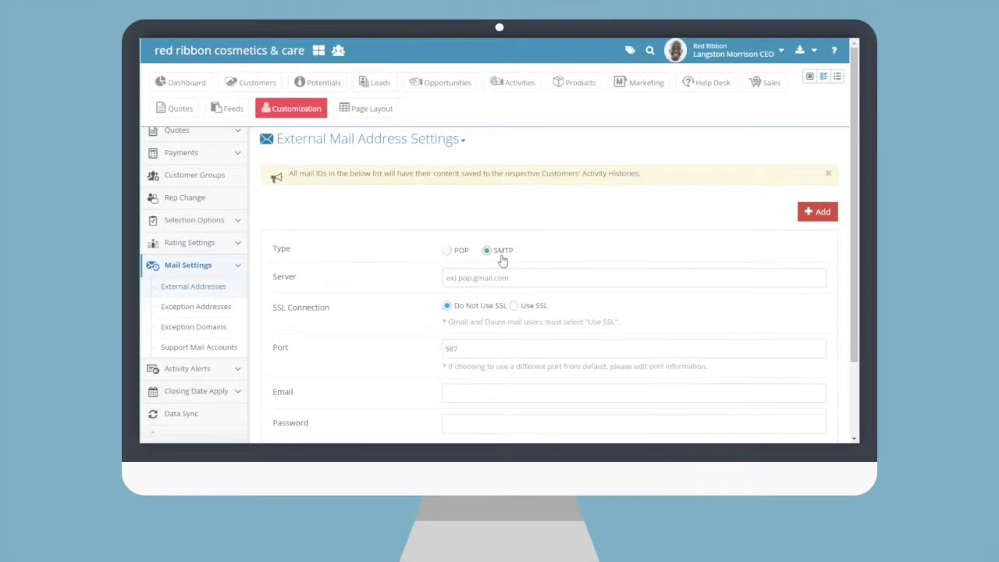
scroll(455, 254, down, 3)
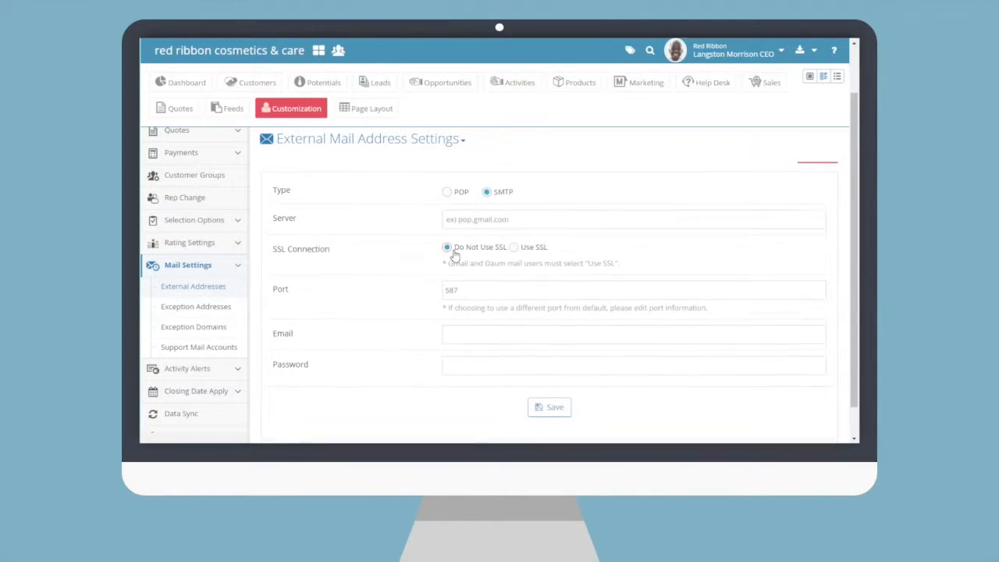
scroll(454, 251, up, 3)
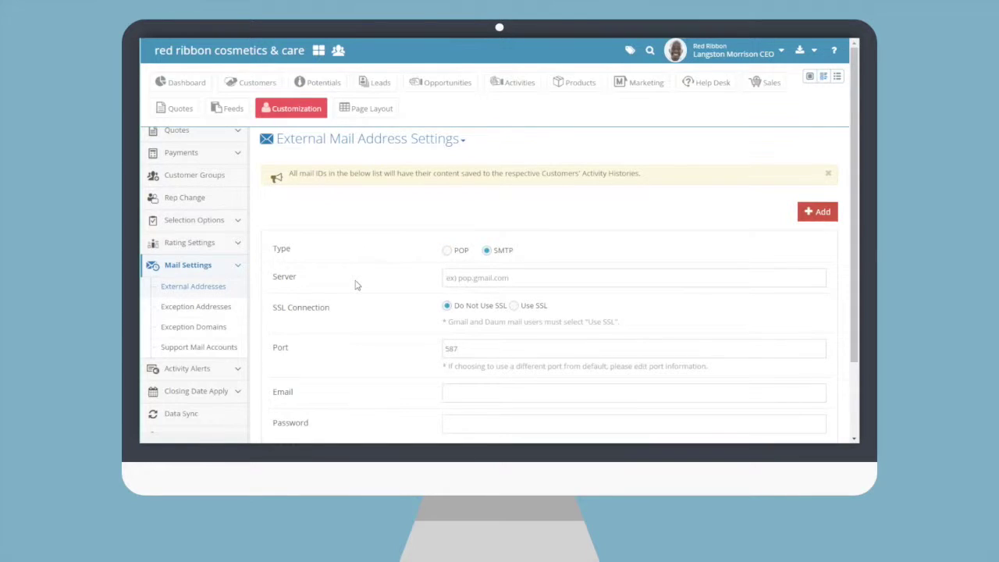
Open Exception Addresses and view the IDs available for the exception mail list.
click(224, 309)
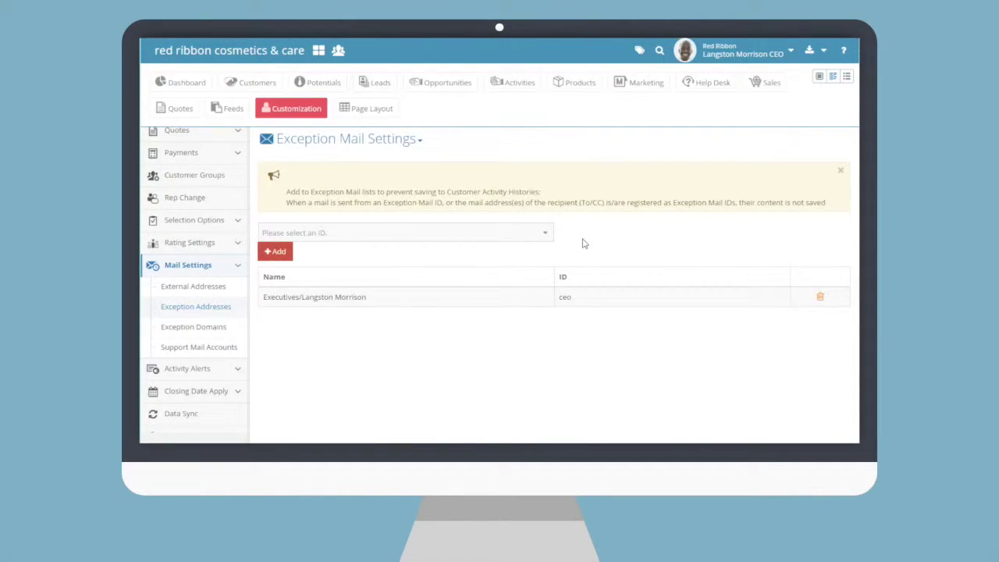
click(350, 237)
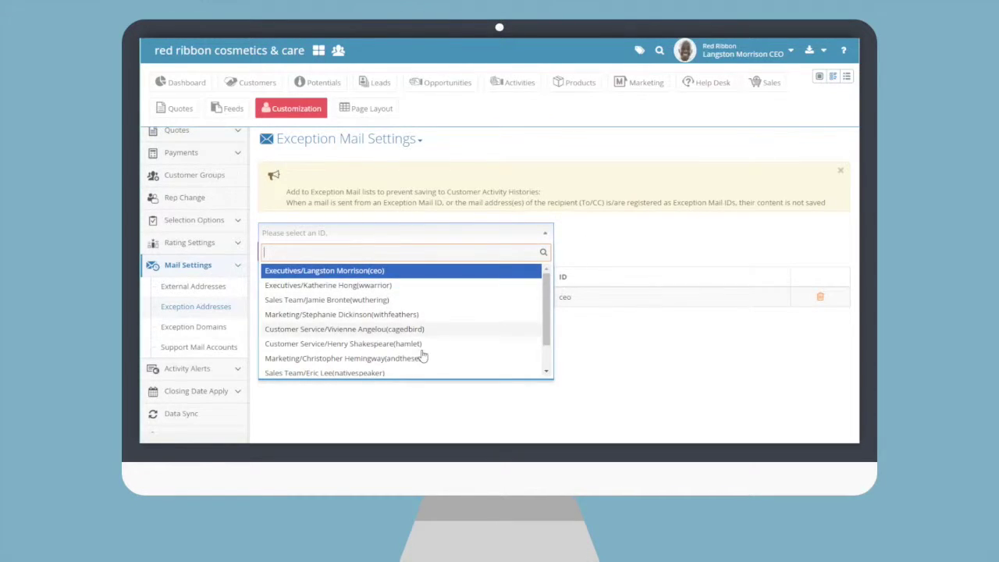
click(545, 236)
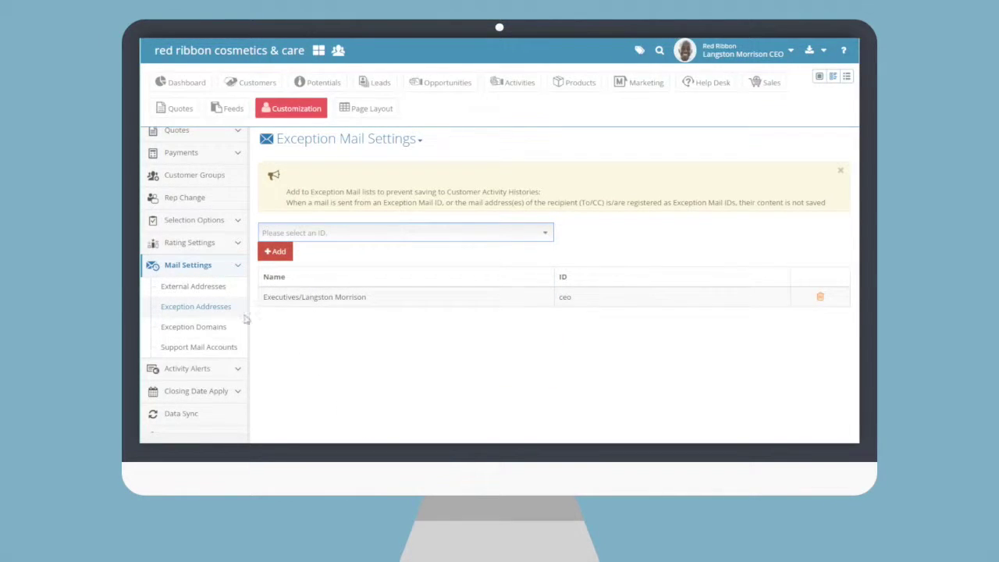
View the free email providers and other domains in Exception Domains, and open Support Mail Accounts.
click(223, 327)
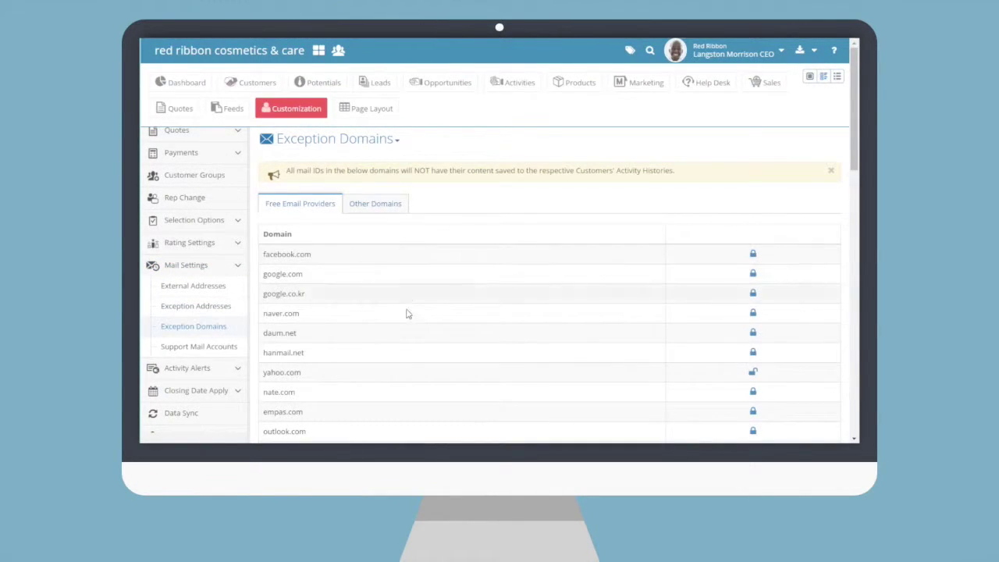
click(377, 203)
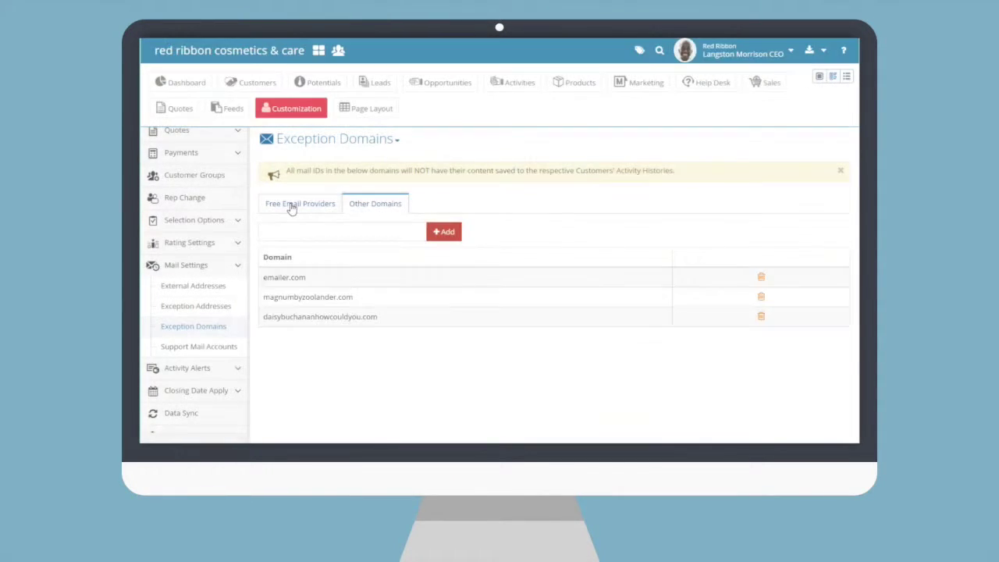
click(219, 351)
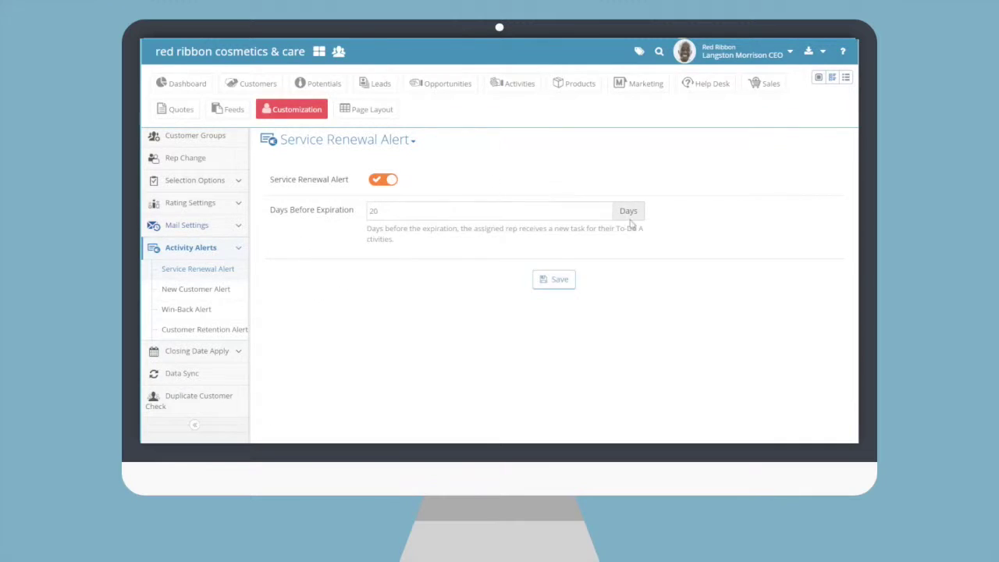
View the New Customer Alert, Win-Back Alert and Customer Retention Alert settings.
click(232, 290)
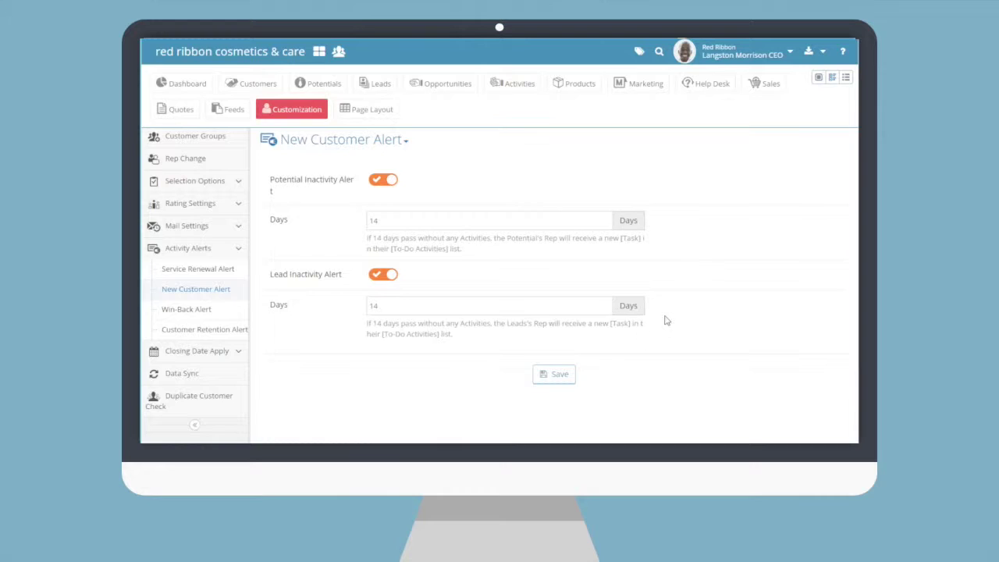
click(179, 321)
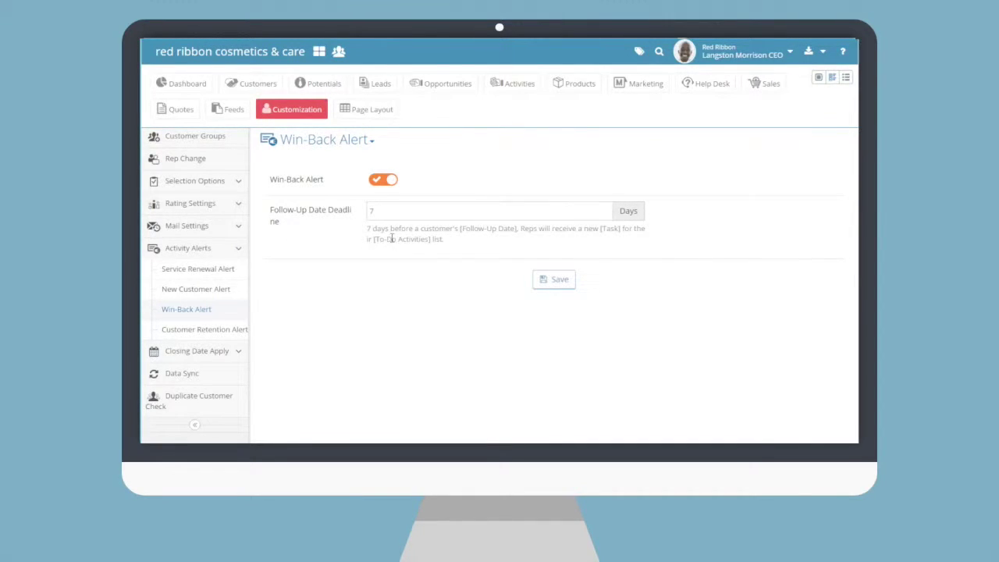
click(228, 331)
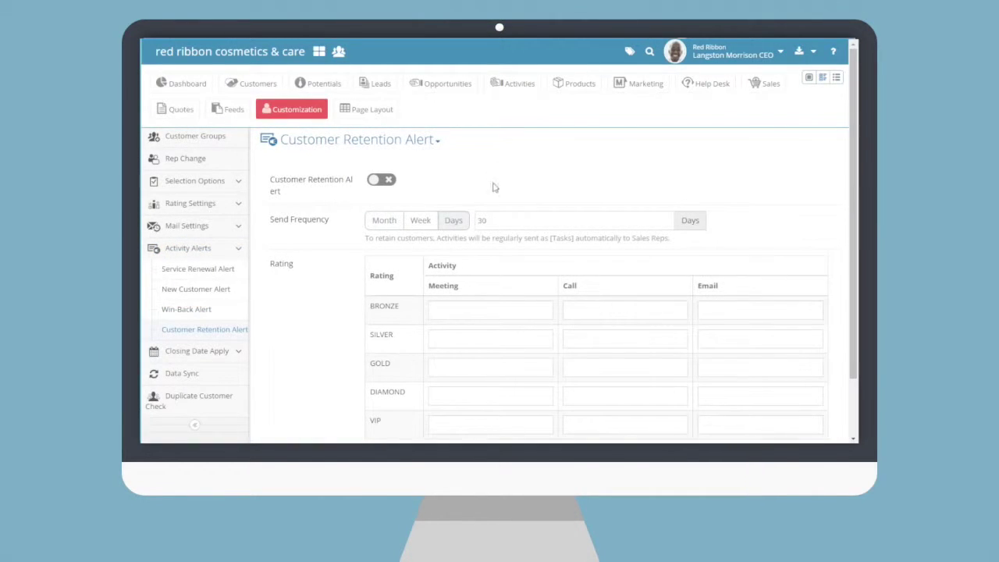
In the retention alert's rating table, set 1 meeting for SILVER, 2 calls each for GOLD and DIAMOND, and 2 emails for VIP.
scroll(679, 308, down, 2)
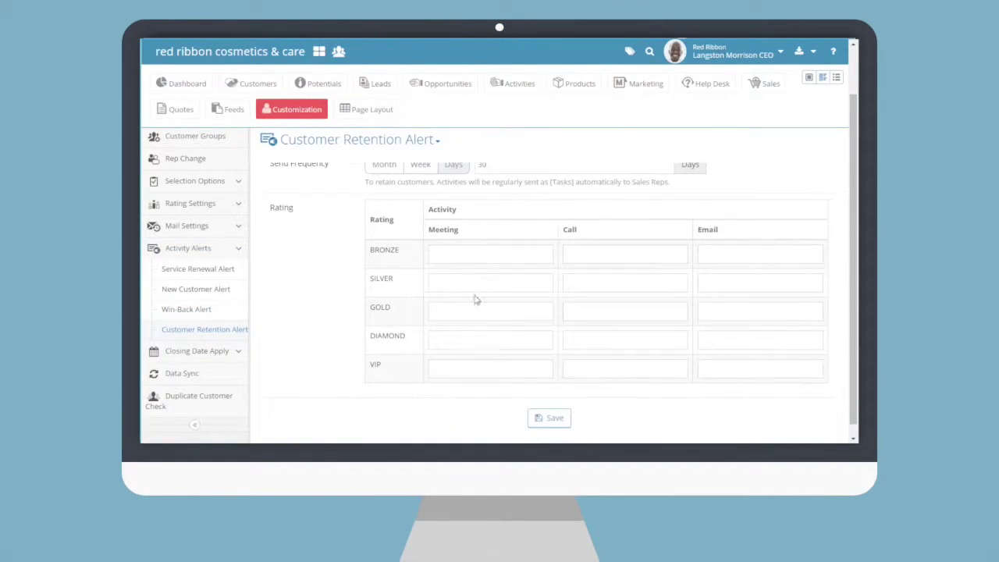
click(546, 277)
click(680, 310)
click(681, 310)
click(816, 366)
click(815, 366)
click(681, 339)
click(681, 339)
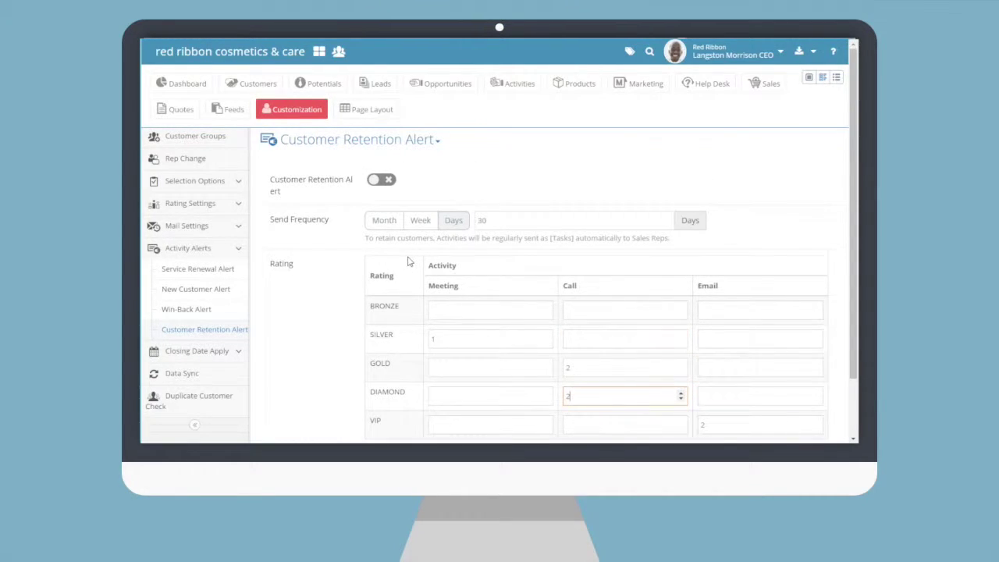
Try the Closing Date Apply switch for Potential, and check the due date unit choices for Opportunities.
scroll(408, 252, down, 2)
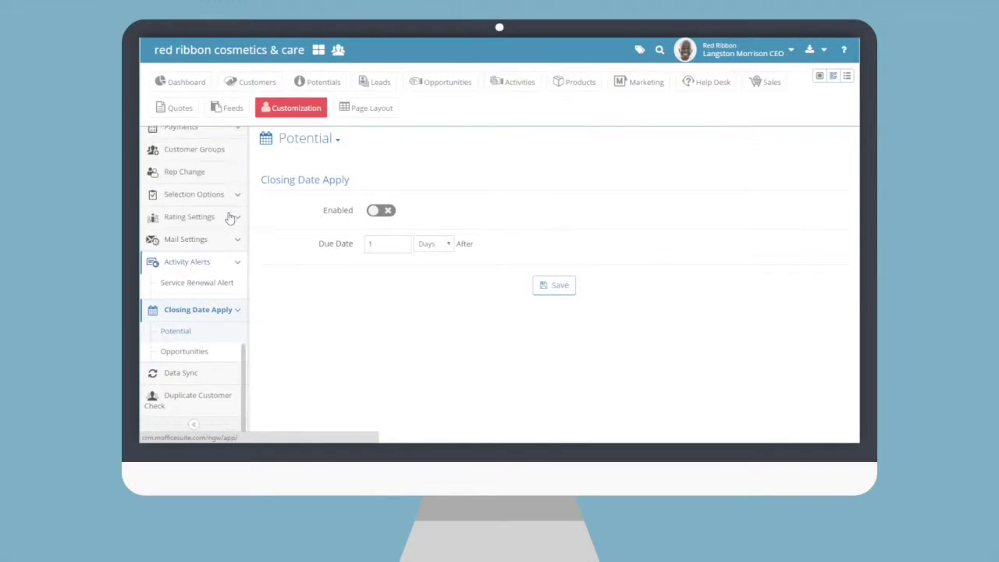
click(380, 212)
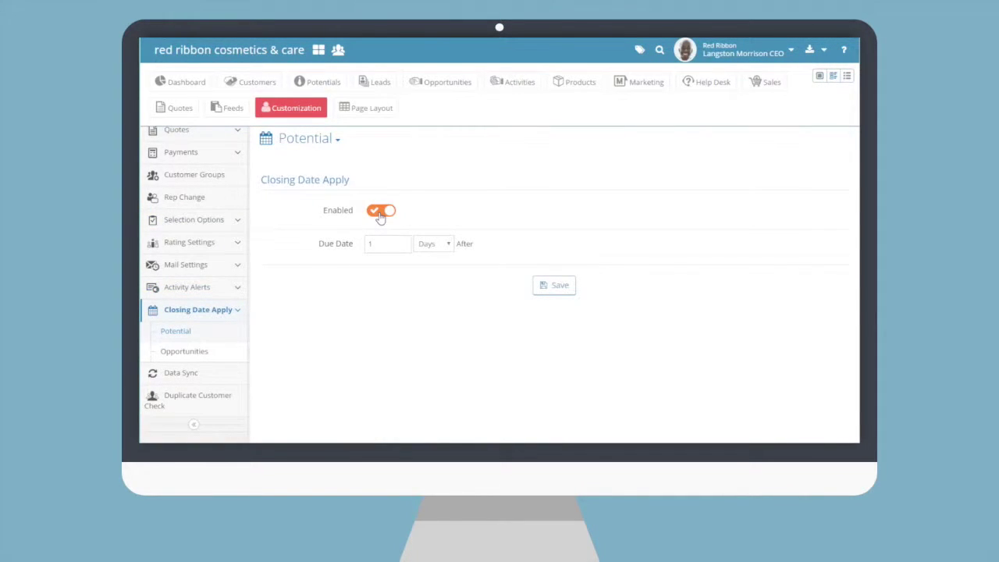
click(380, 212)
click(193, 351)
click(428, 245)
click(426, 258)
Open Data Sync, start a new sync entry and view its Type choices.
click(180, 372)
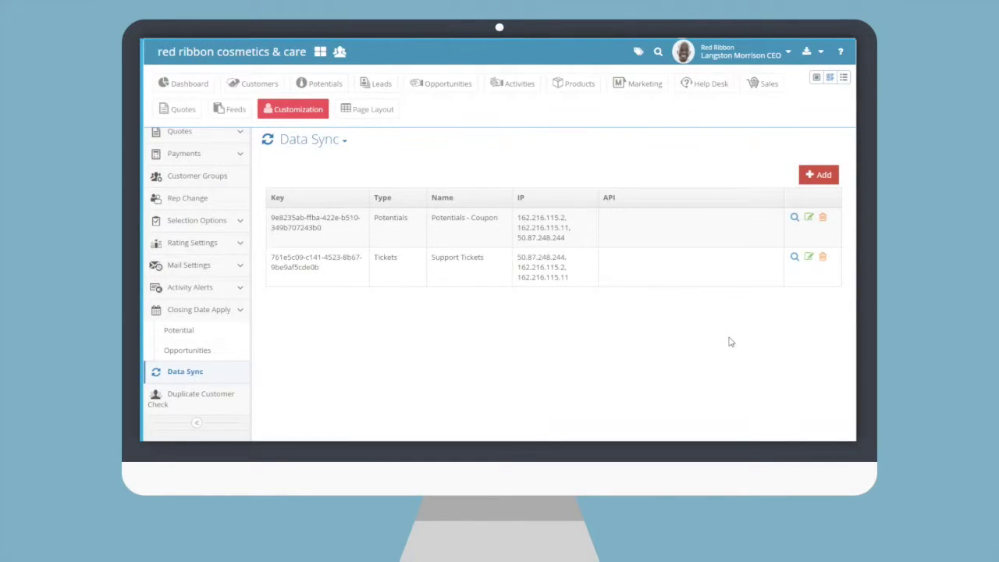
click(825, 178)
scroll(647, 241, down, 3)
click(446, 216)
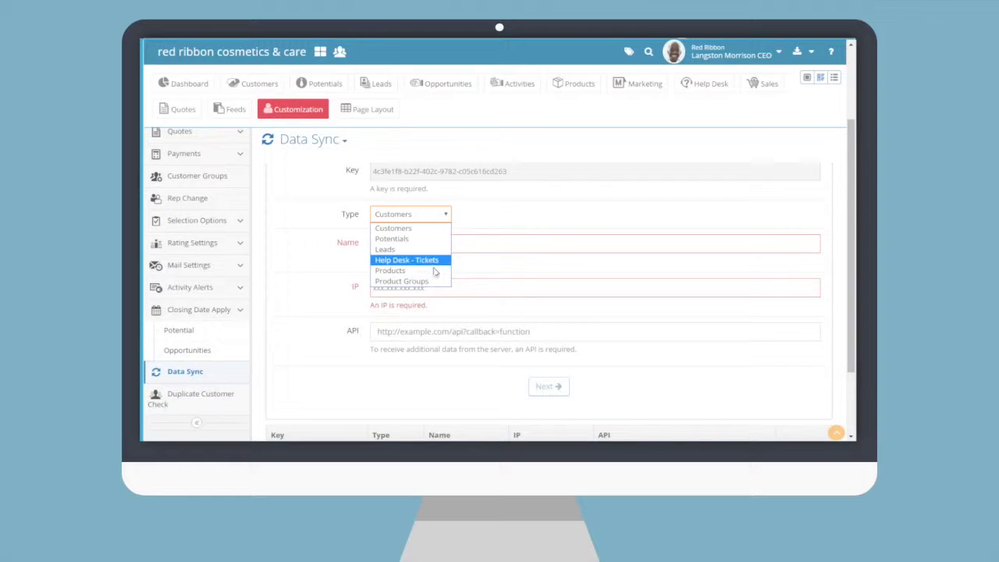
click(447, 217)
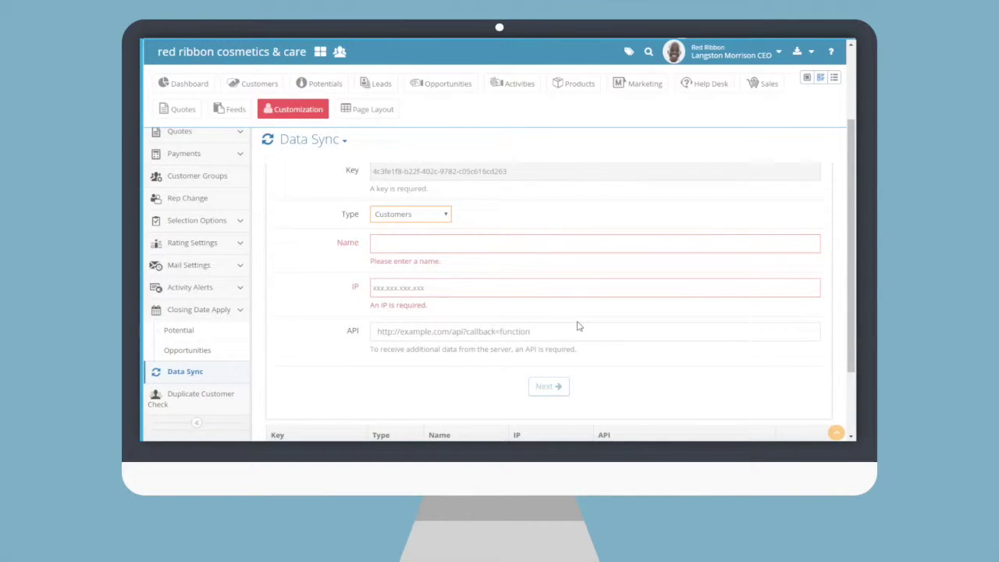
In Duplicate Customer Check, open the customer selection, look at the duplicate item choices, and close it without selecting a customer.
scroll(579, 326, down, 2)
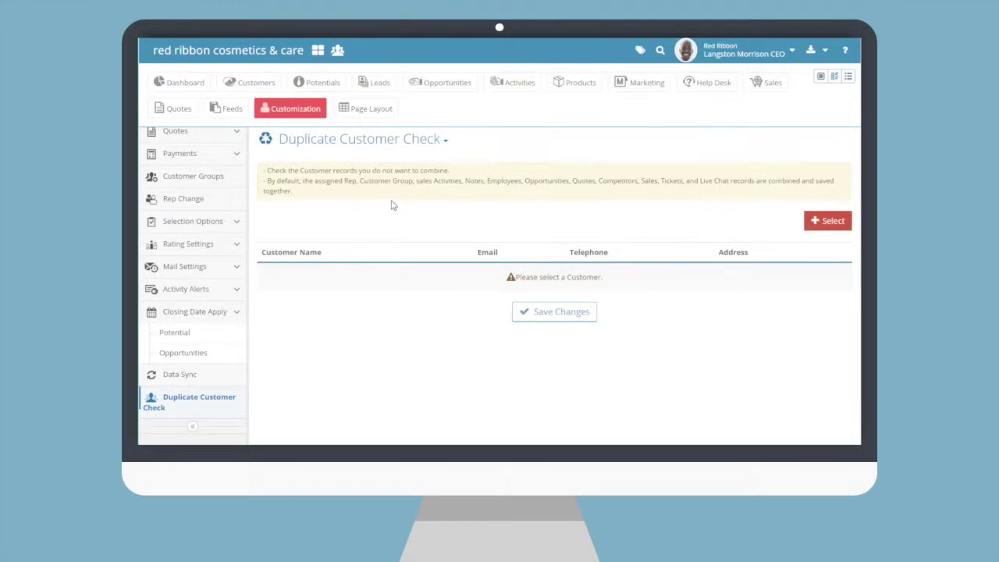
click(832, 223)
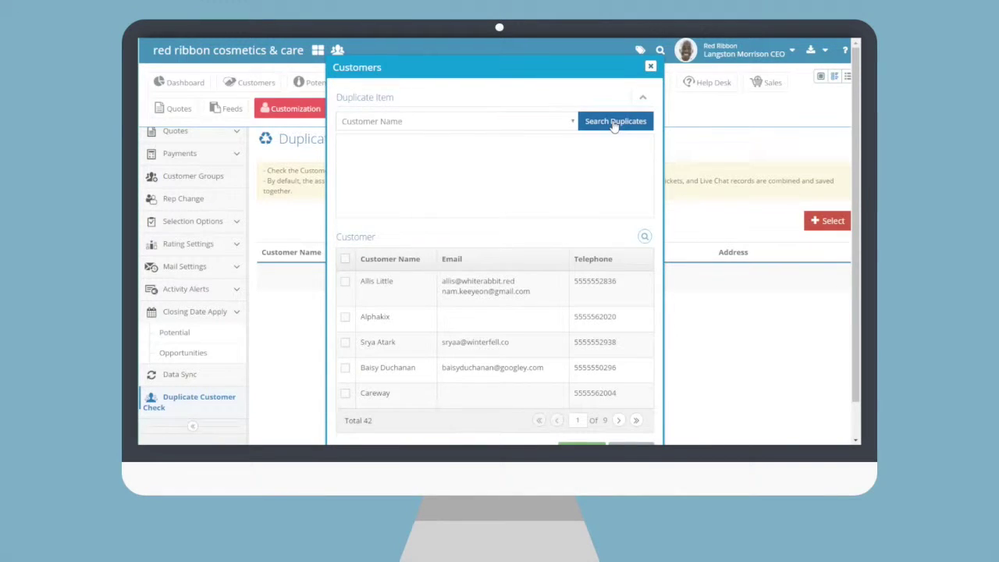
click(480, 127)
click(482, 130)
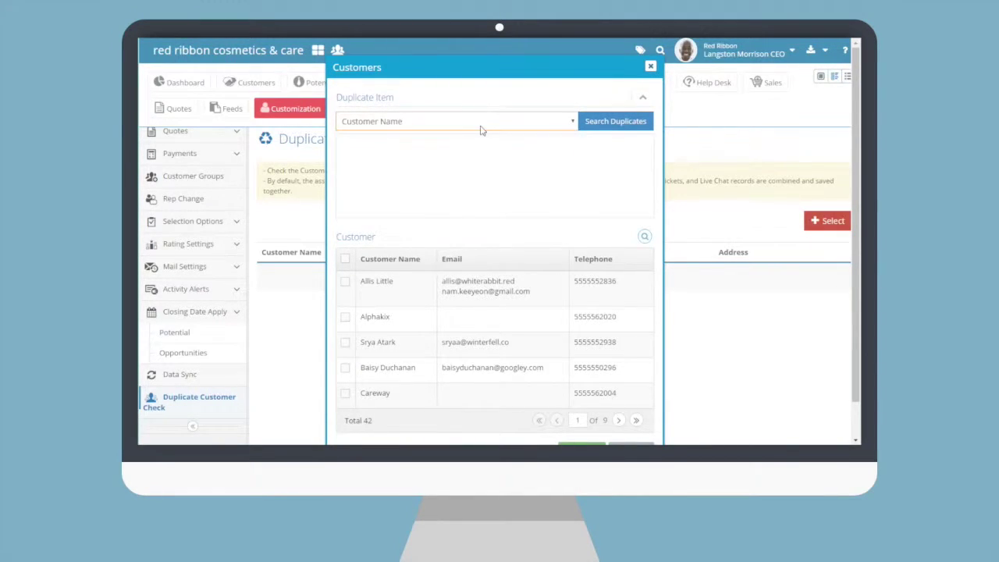
click(650, 67)
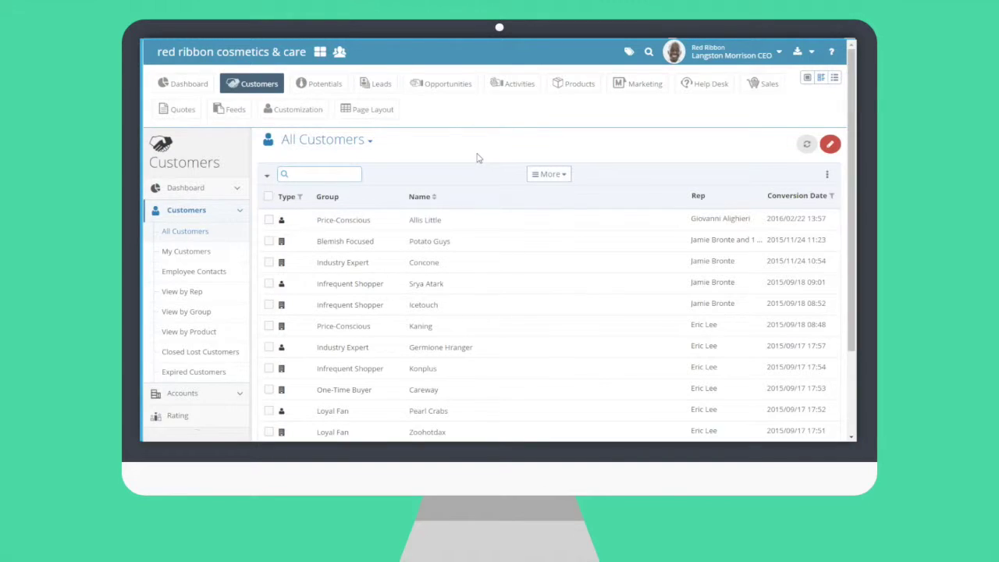
Look for the Import option in the All Customers list and in the Accounts list.
click(544, 176)
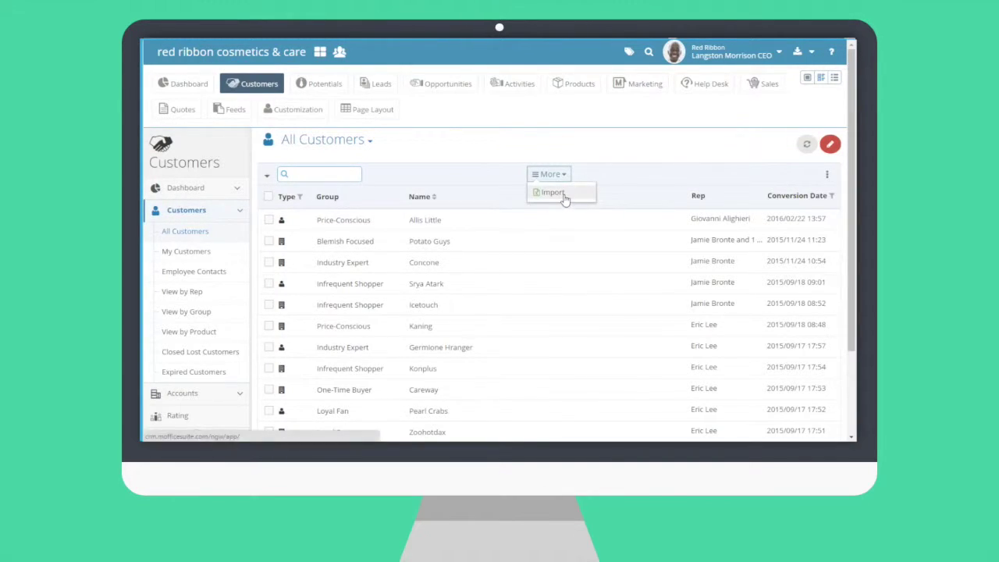
click(232, 397)
click(216, 422)
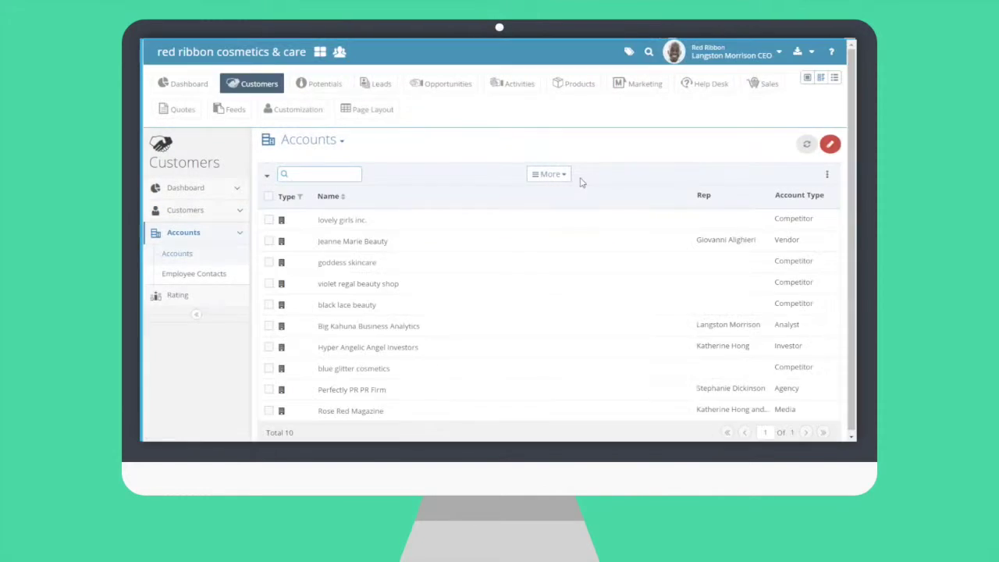
click(564, 177)
Open the Product Groups of the Products module and expand the Skincare and Makeup groups.
click(580, 85)
click(188, 293)
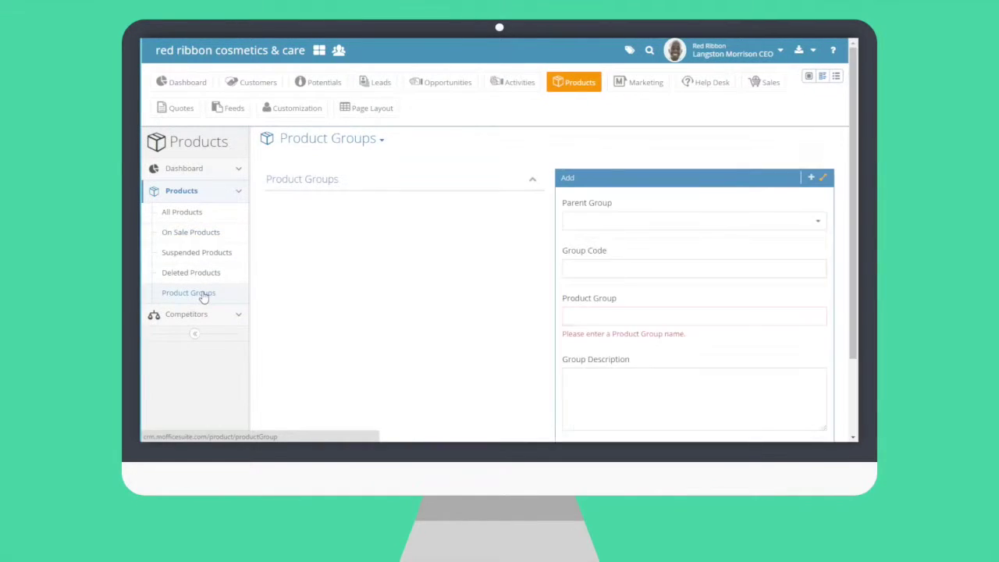
click(275, 202)
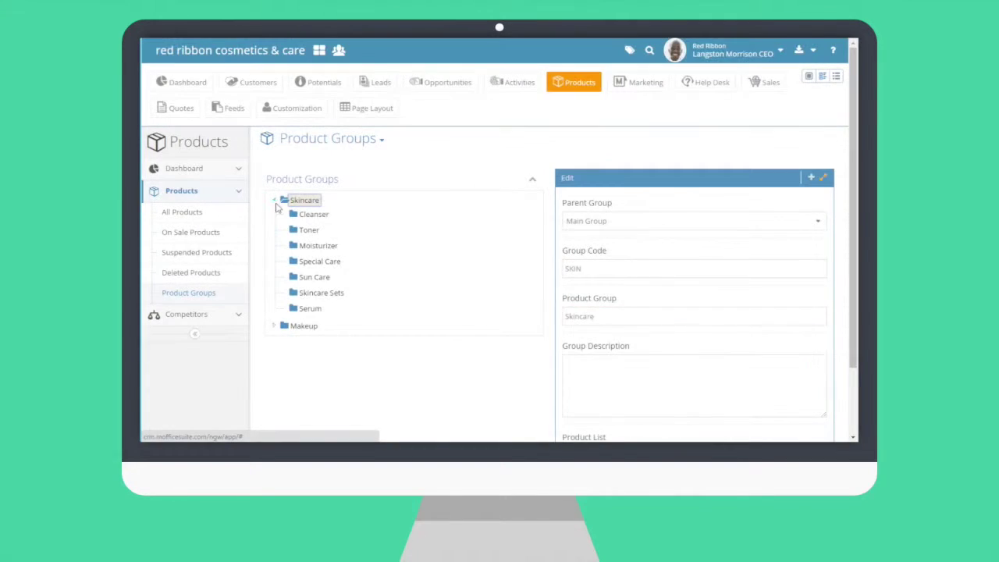
click(274, 327)
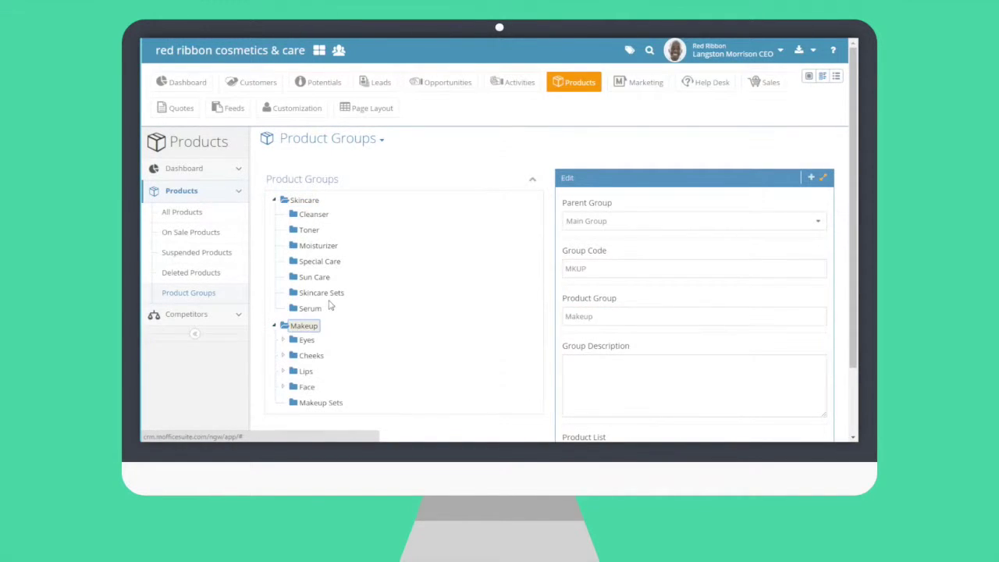
Expand the Eyes group under Makeup and view the details and product list of its Shadow subgroup.
scroll(285, 312, down, 1)
click(284, 285)
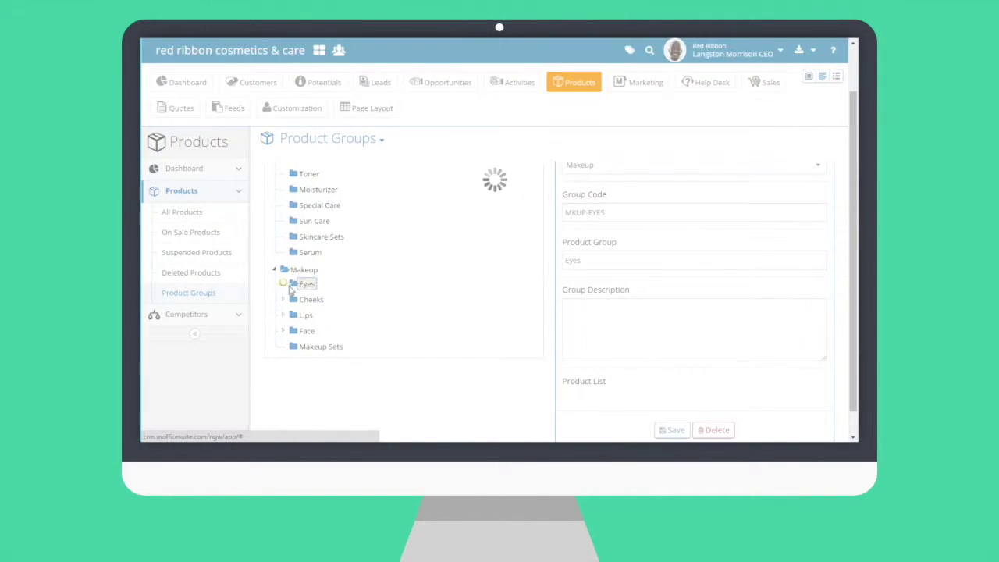
click(323, 302)
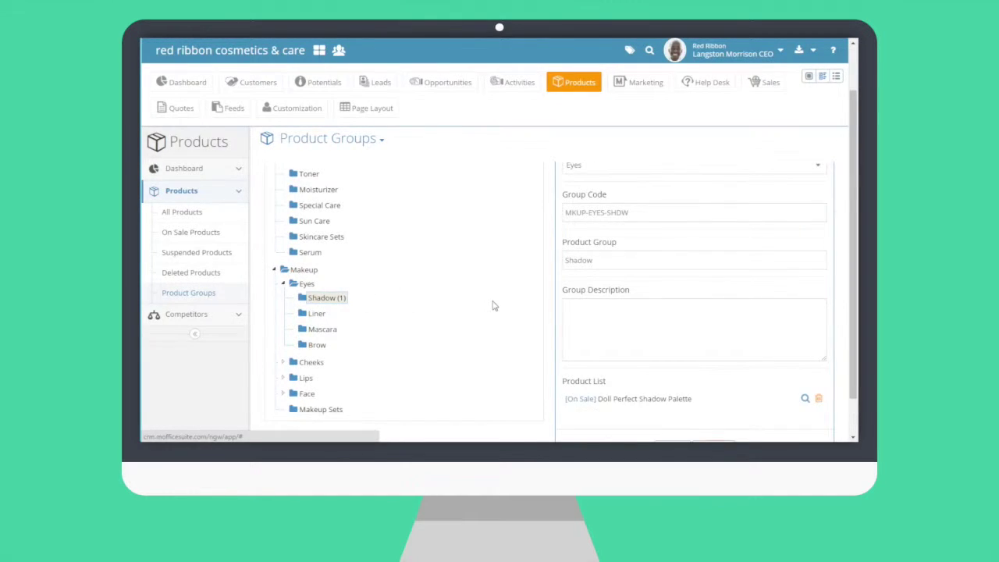
scroll(495, 305, up, 1)
scroll(633, 221, down, 2)
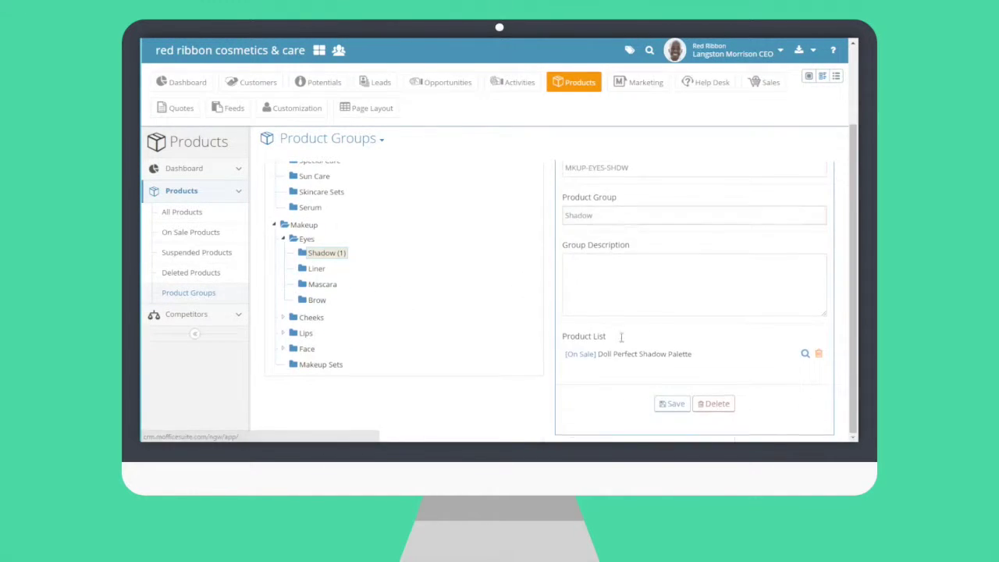
From All Products, open a new product form, look through its fields down to Payment Method, and leave without saving.
click(178, 212)
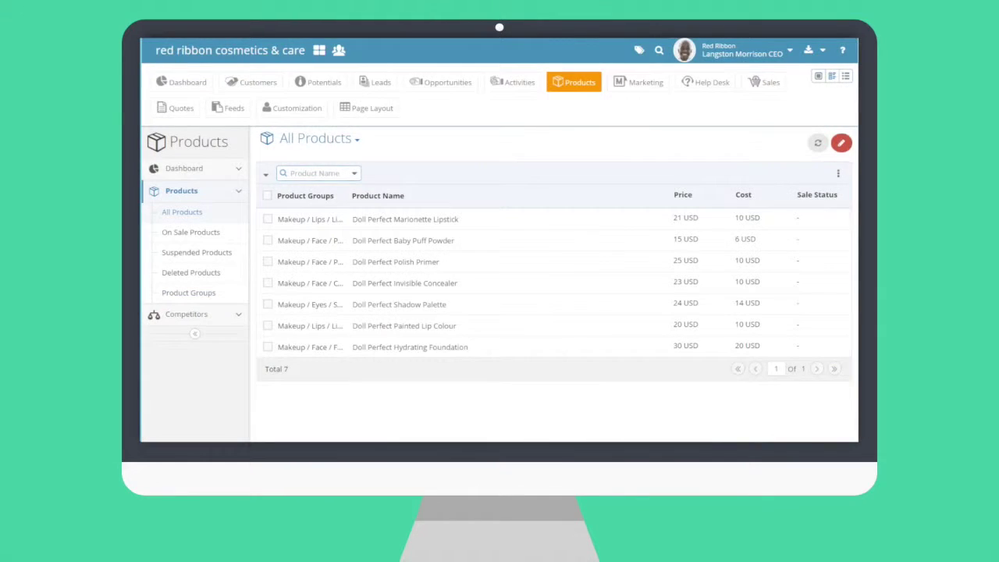
click(841, 142)
scroll(500, 223, down, 3)
scroll(500, 225, down, 6)
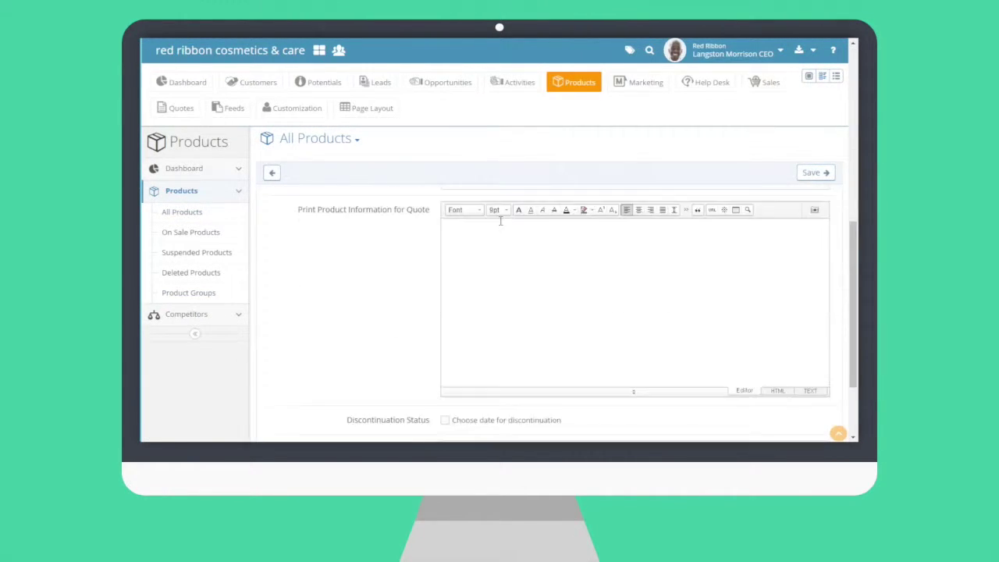
click(273, 173)
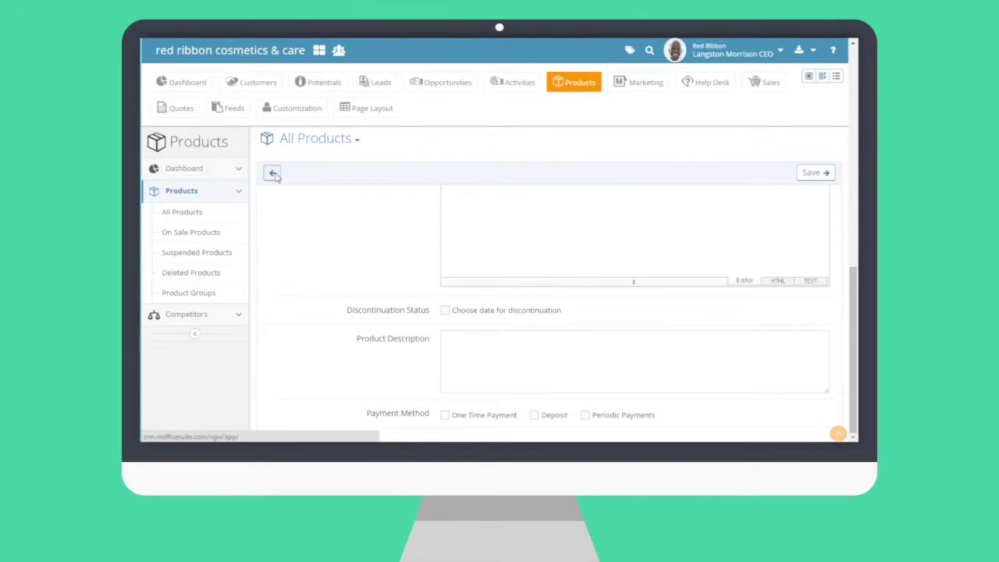